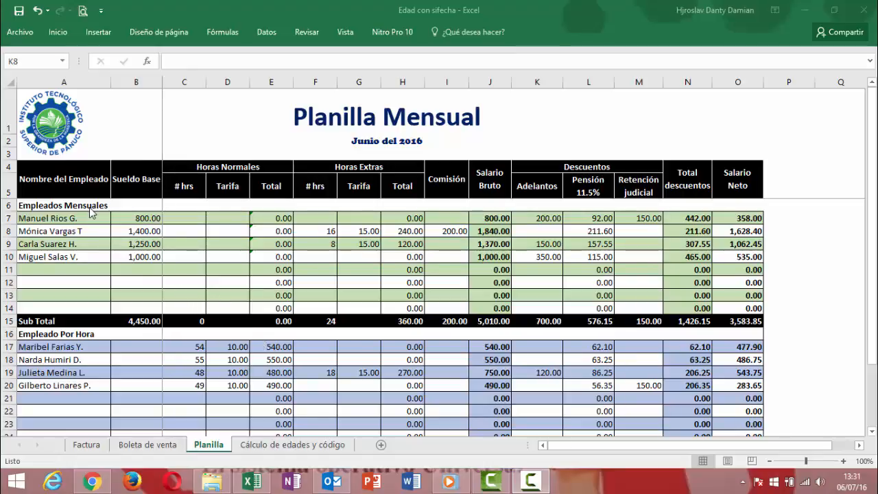
# - Review the base salary in B8, the overtime total formula in H8 and the gross salary formulas in J8 and J7
pyautogui.click(132, 231)
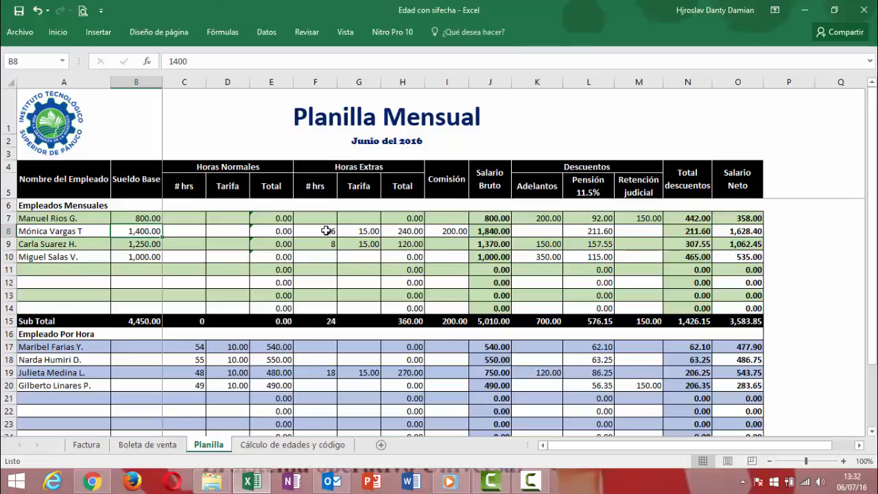
pyautogui.click(396, 231)
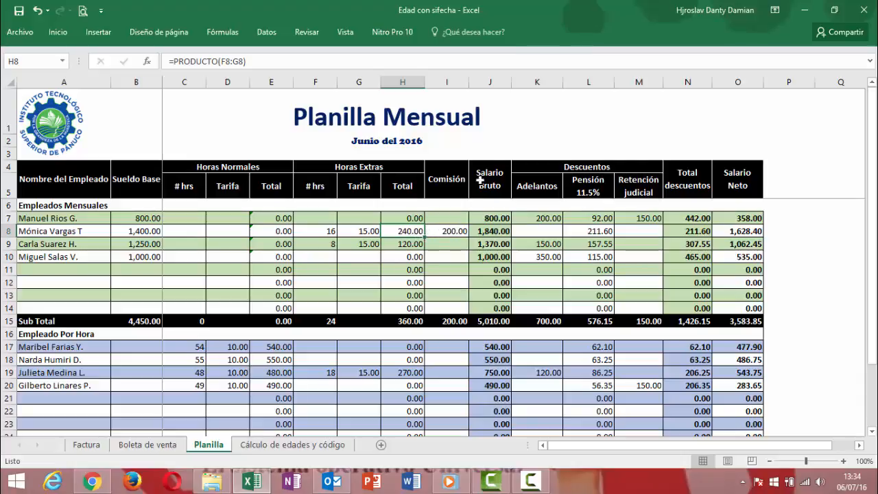
pyautogui.click(488, 231)
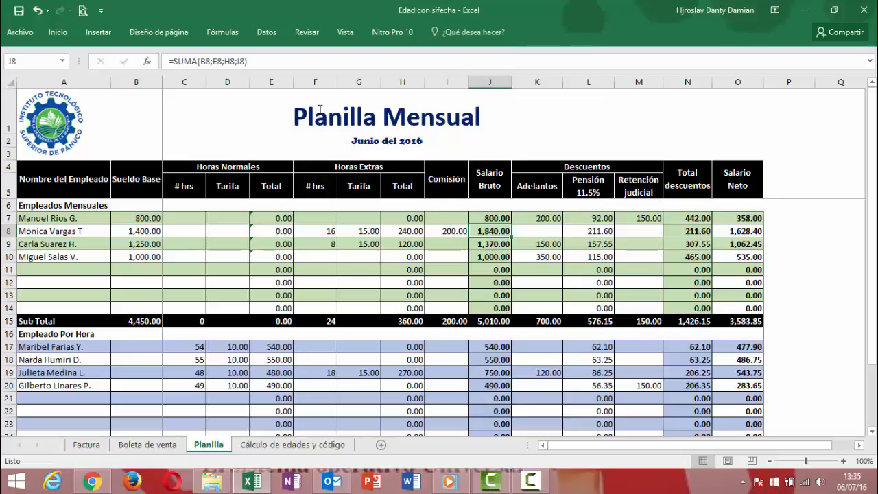
pyautogui.doubleClick(482, 232)
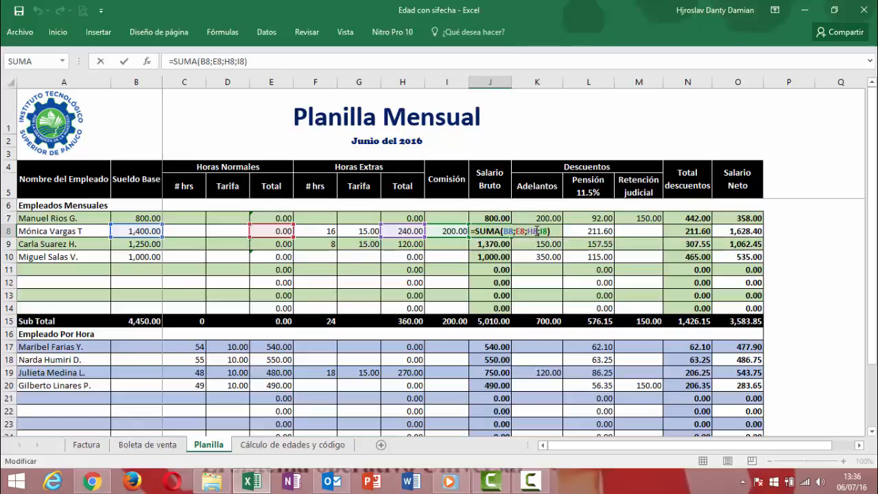
pyautogui.press('Return')
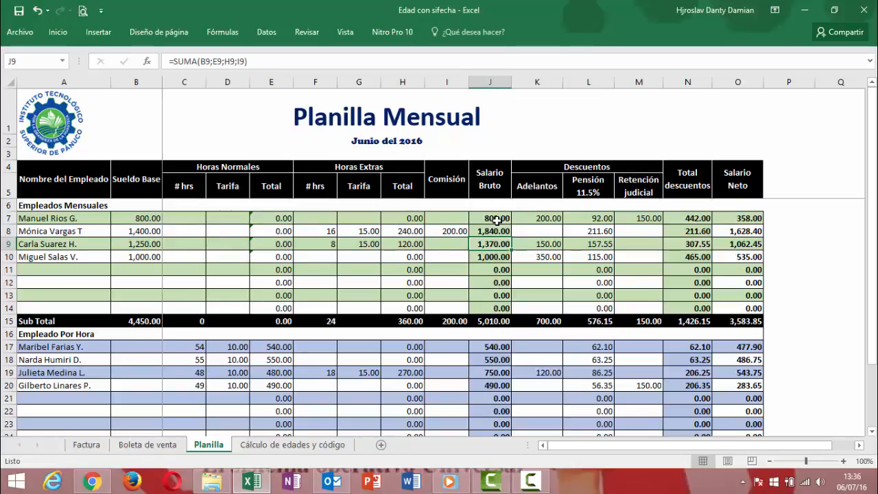
pyautogui.click(454, 217)
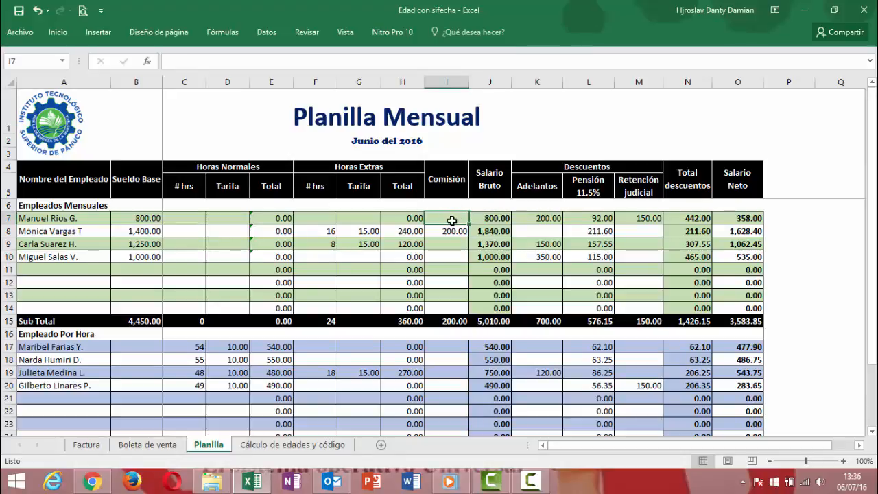
pyautogui.click(486, 219)
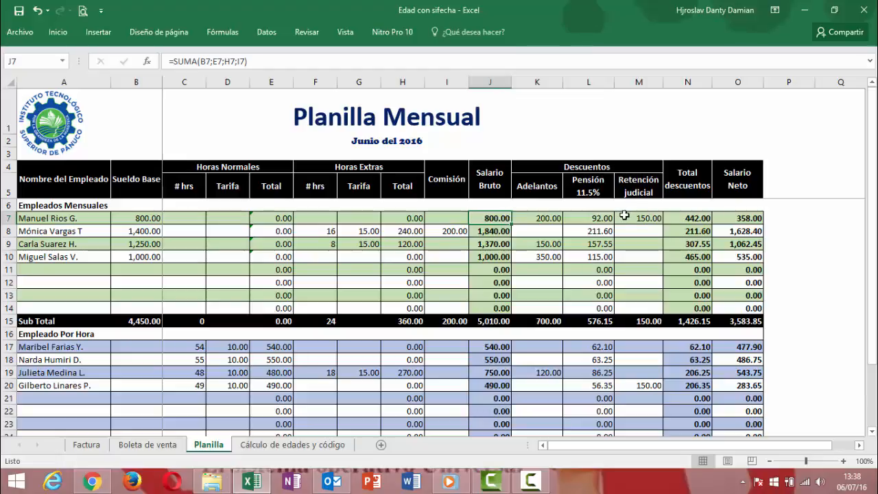
# - Examine the 11.5% pension formula in L7 and the cells summed by the total deductions formula in N7
pyautogui.click(587, 217)
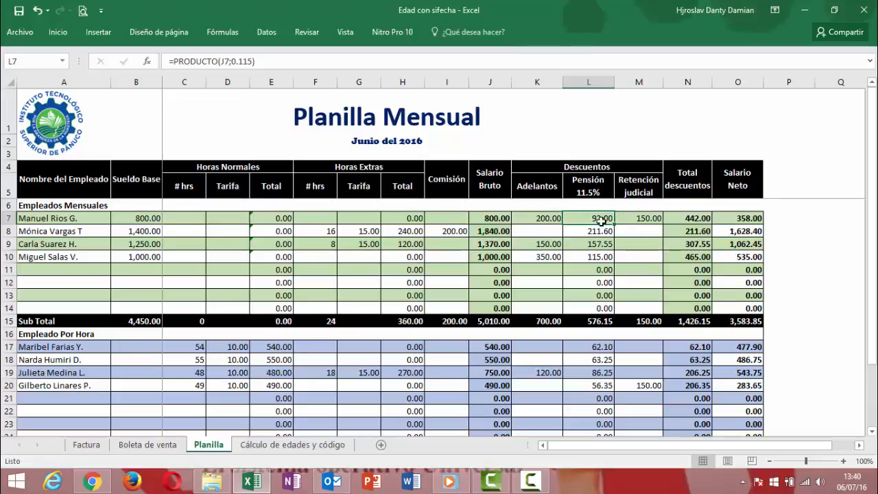
pyautogui.click(699, 218)
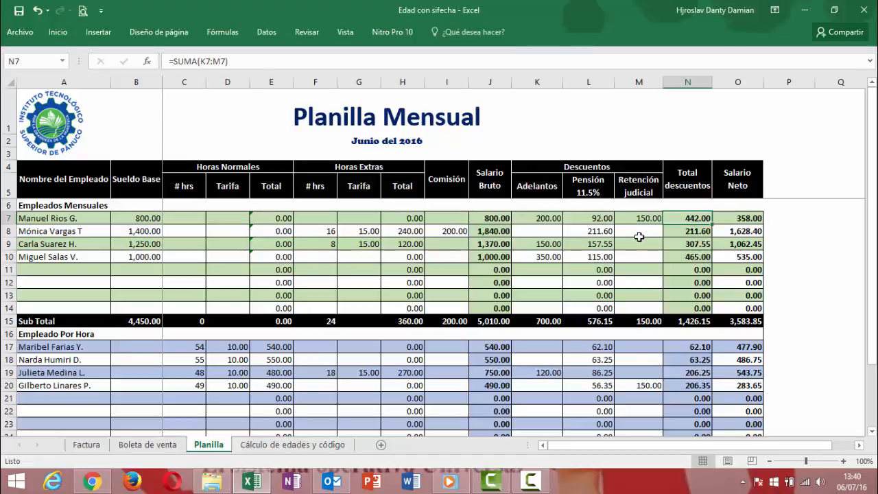
pyautogui.doubleClick(684, 218)
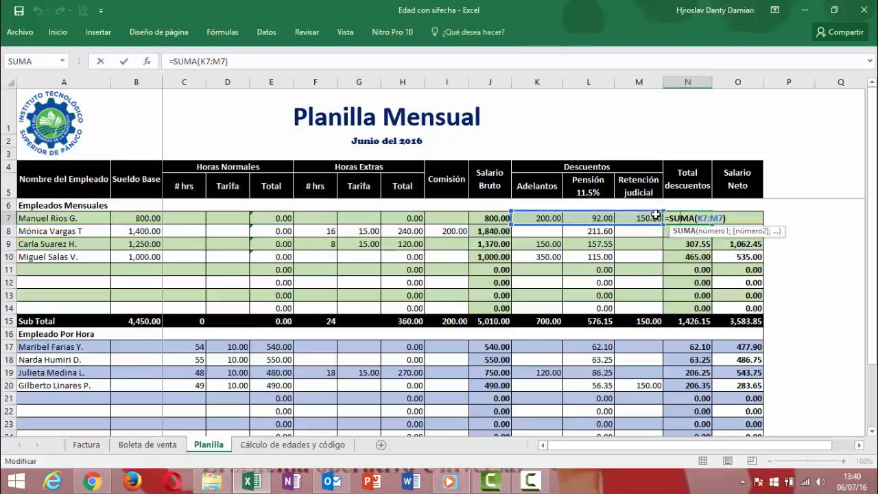
pyautogui.press('Return')
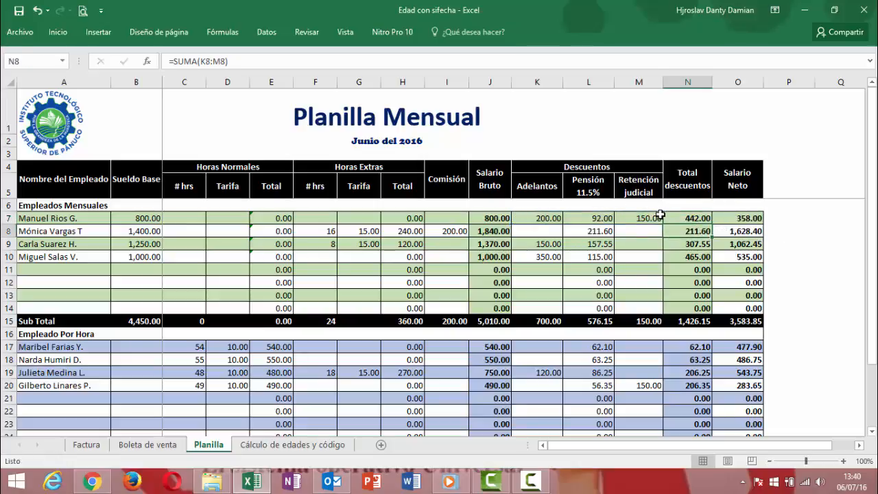
pyautogui.click(688, 218)
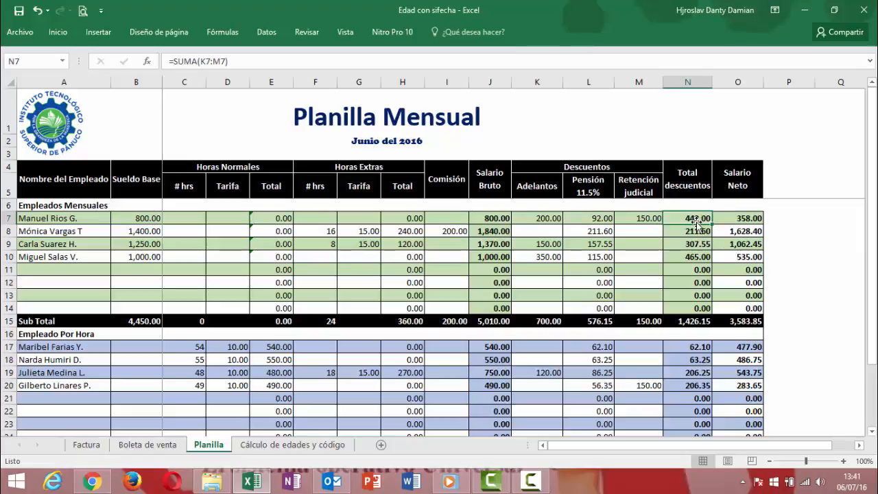
# - Check the net salary formulas for the monthly employees from O7 down to O14
pyautogui.click(740, 219)
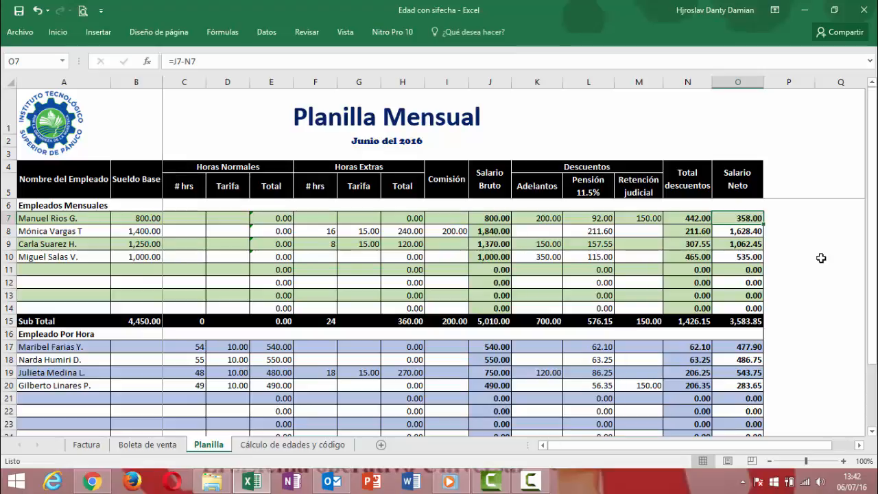
pyautogui.click(735, 230)
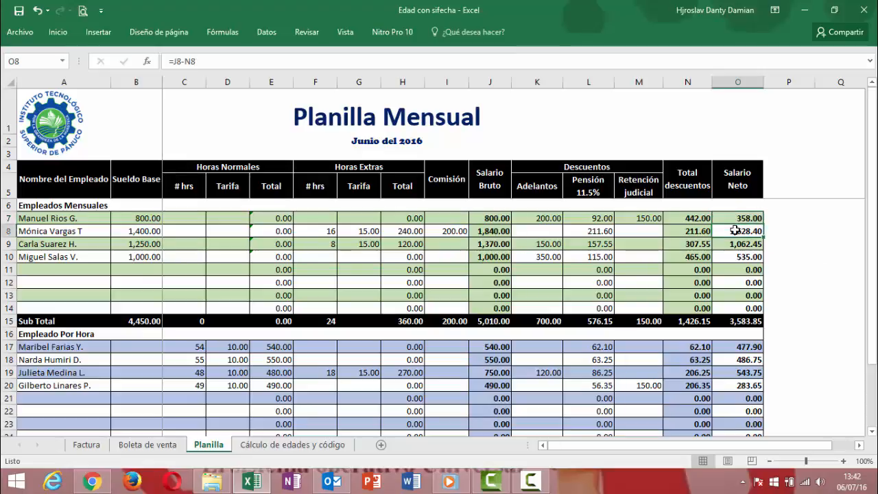
pyautogui.press('Down')
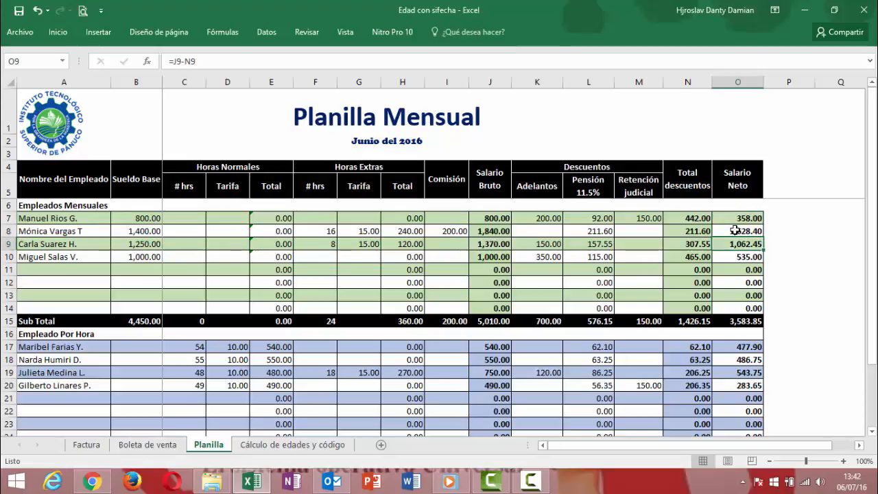
pyautogui.press('Down')
pyautogui.press('Down')
pyautogui.press('Down')
pyautogui.press('Down')
pyautogui.press('Down')
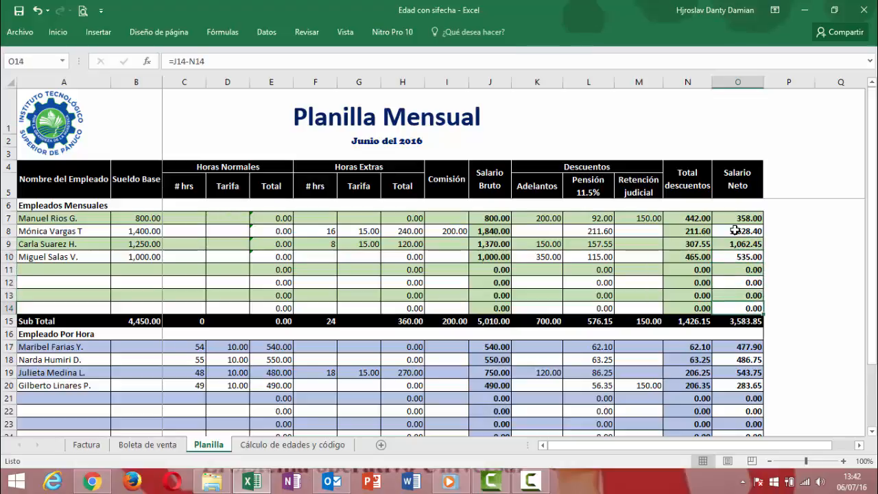
# - Set the salary advance (Adelantos) of the first monthly employee, in cell K7, to 250
pyautogui.click(533, 221)
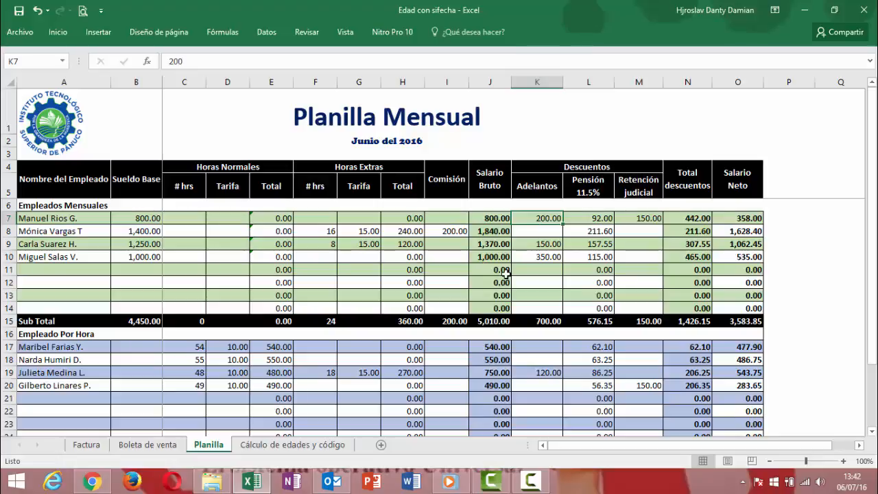
pyautogui.write('250')
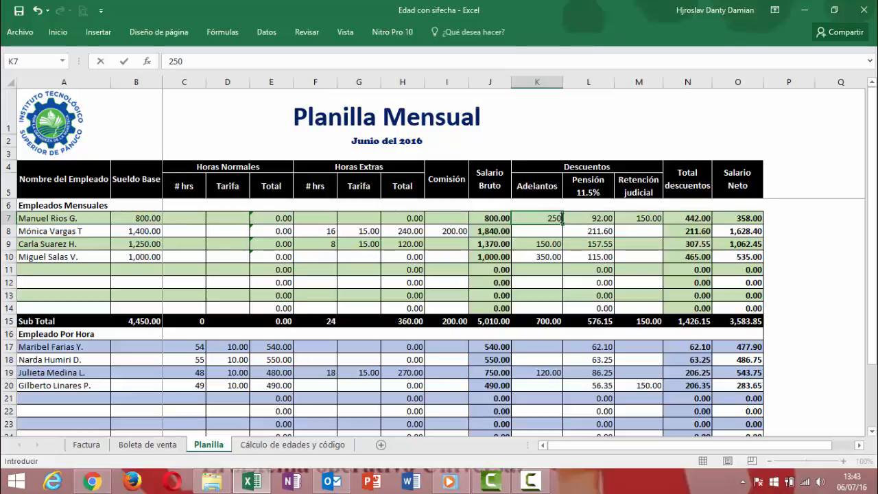
pyautogui.press('Return')
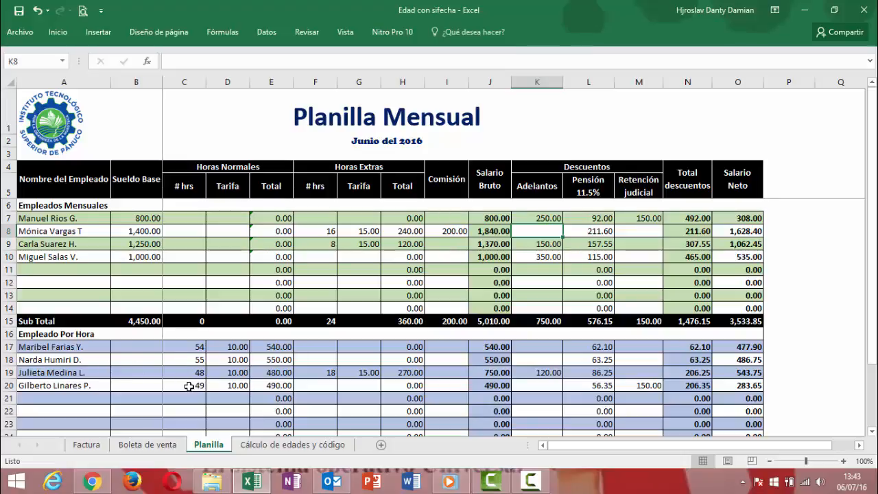
# - Examine the hourly employees' formulas for the normal hours total in E17, overtime total in H19 and gross salary in J19
pyautogui.scroll(-2, 189, 386)
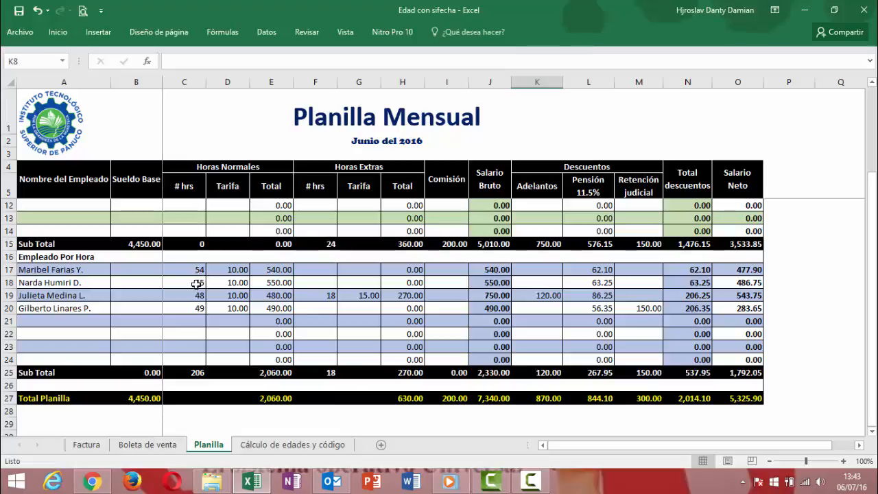
pyautogui.click(274, 273)
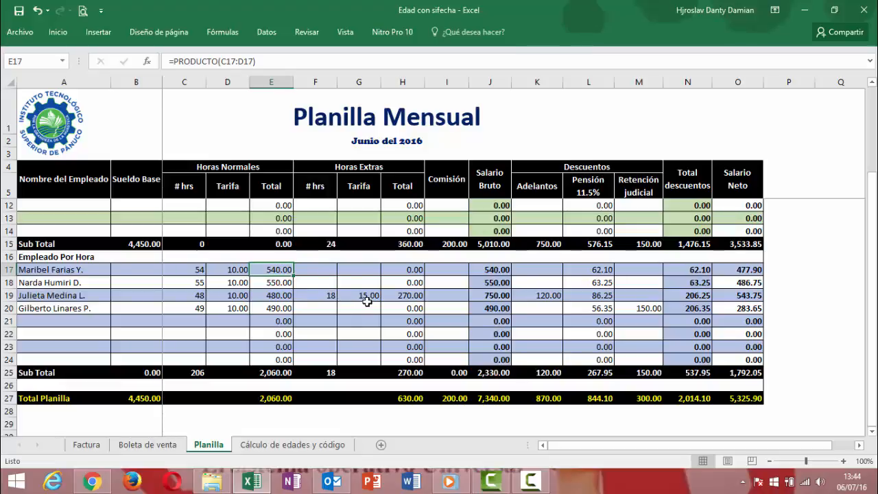
pyautogui.click(408, 295)
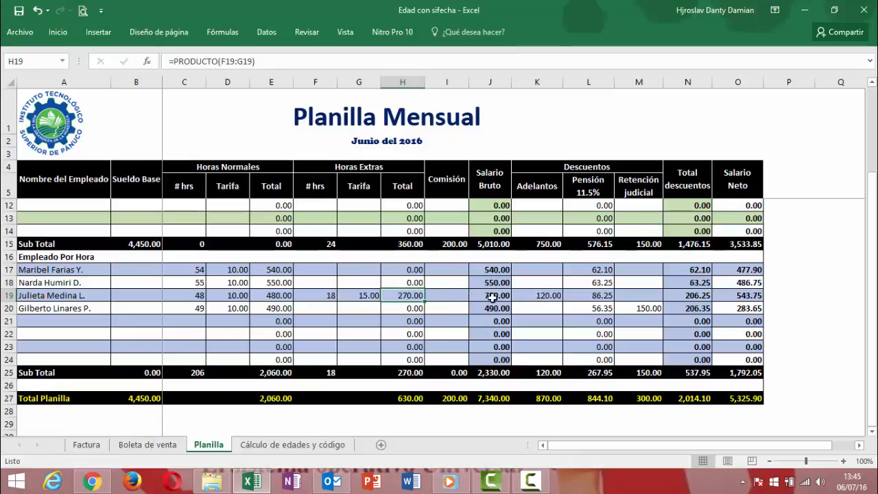
pyautogui.click(493, 297)
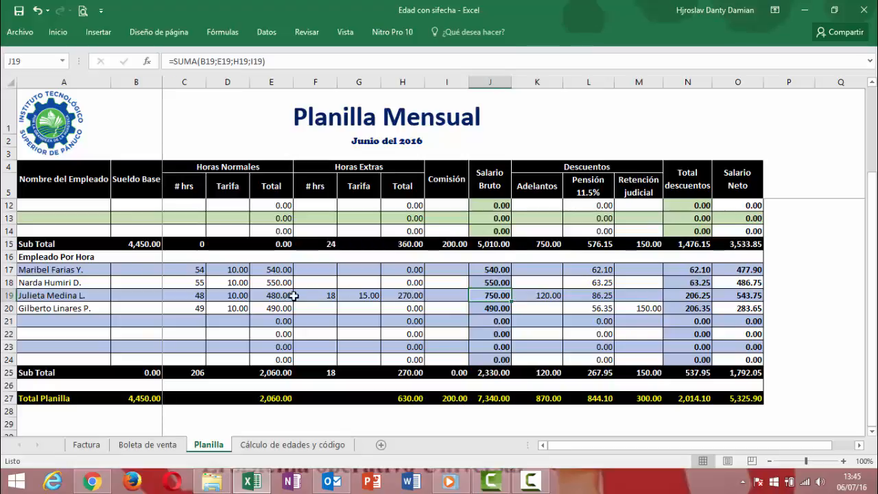
# - Enter a commission of 150 for the hourly employee in row 19 and inspect that row's gross salary formula
pyautogui.click(451, 295)
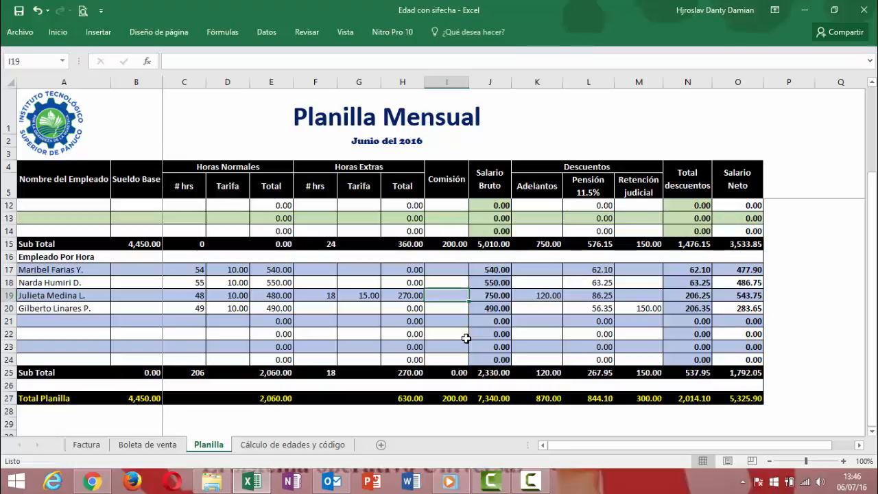
pyautogui.write('150')
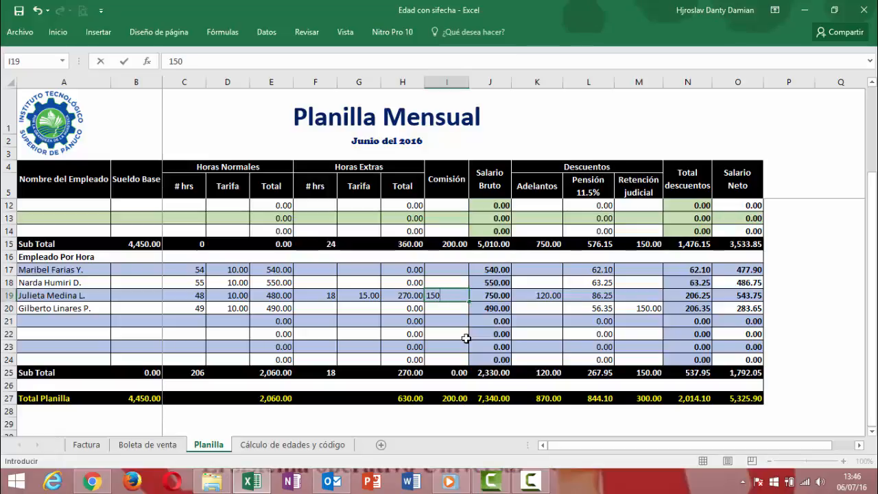
pyautogui.press('Return')
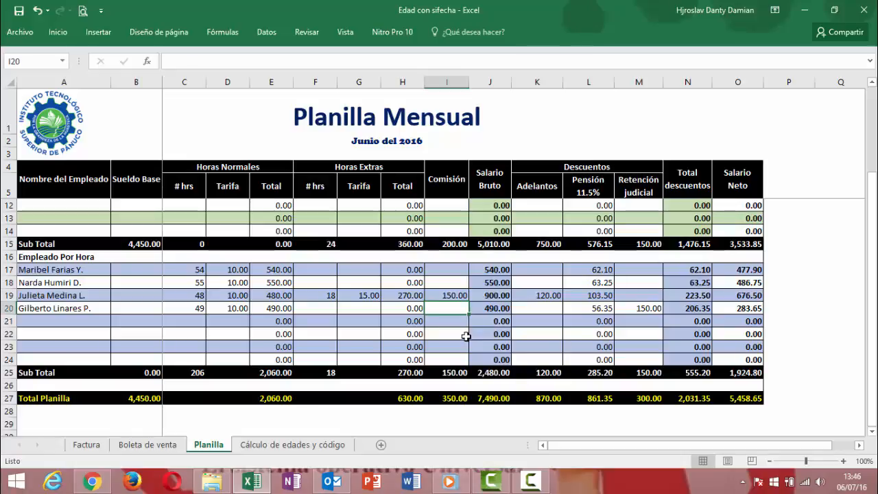
pyautogui.doubleClick(489, 296)
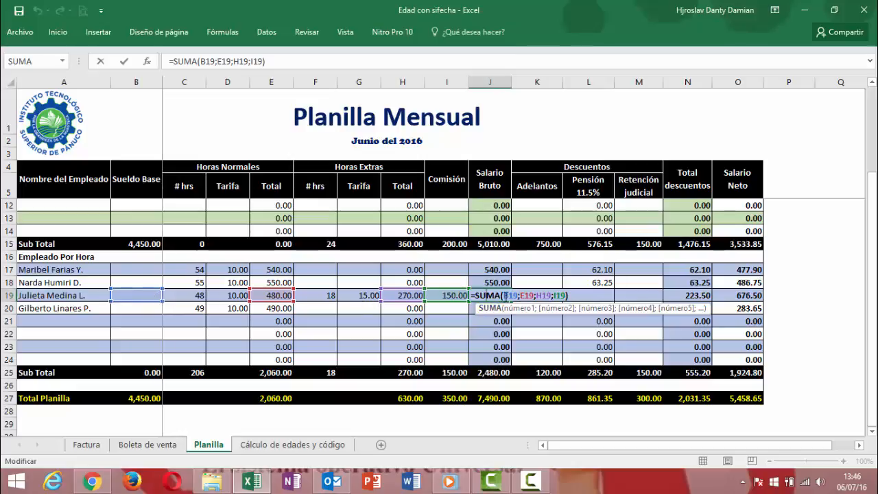
pyautogui.press('Return')
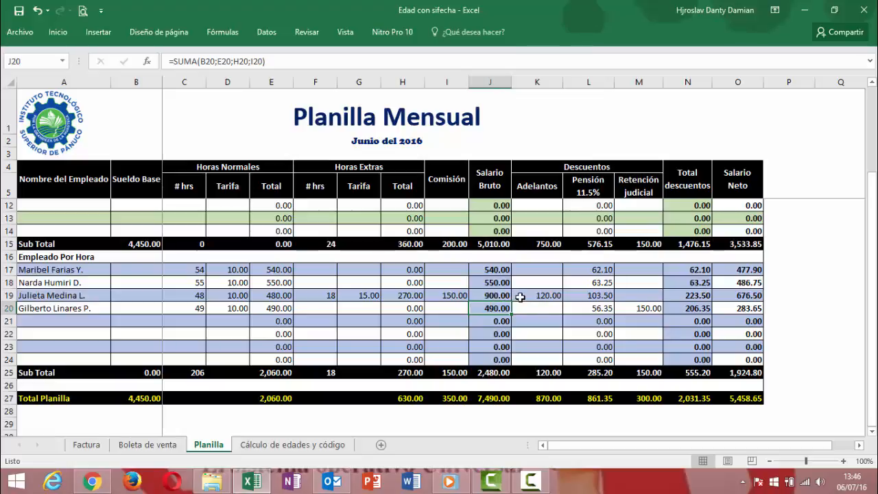
# - Enter a judicial withholding (Retención judicial) of 20 in M19 and check the net salary formula in O19
pyautogui.click(545, 296)
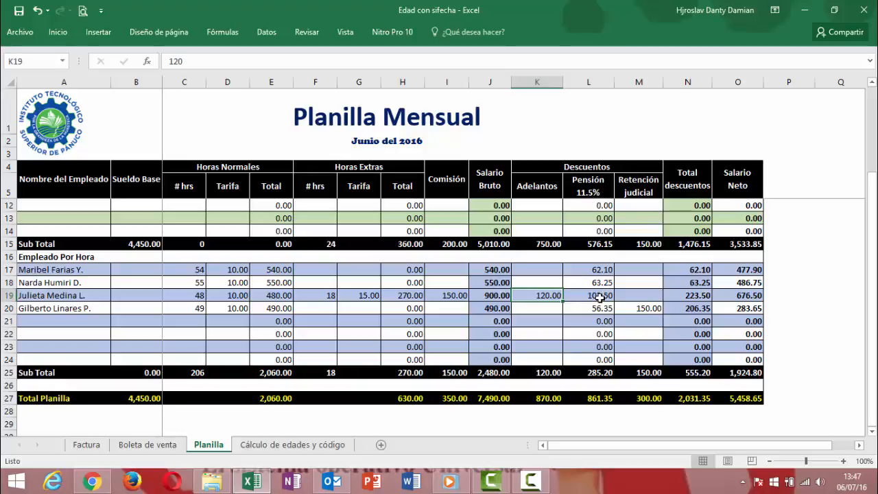
pyautogui.click(638, 295)
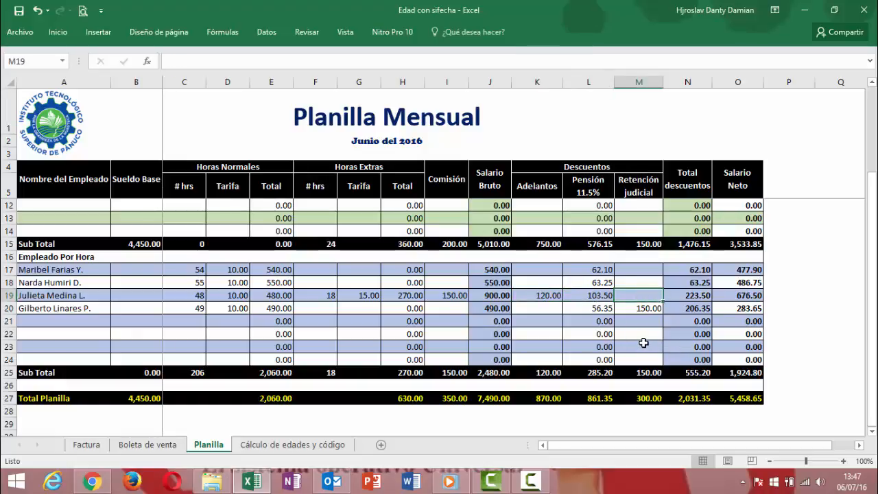
pyautogui.write('2')
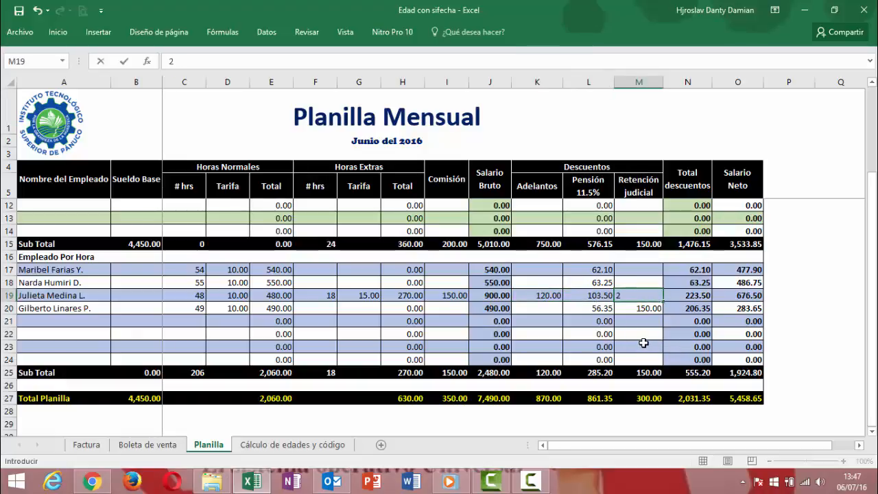
pyautogui.write('0')
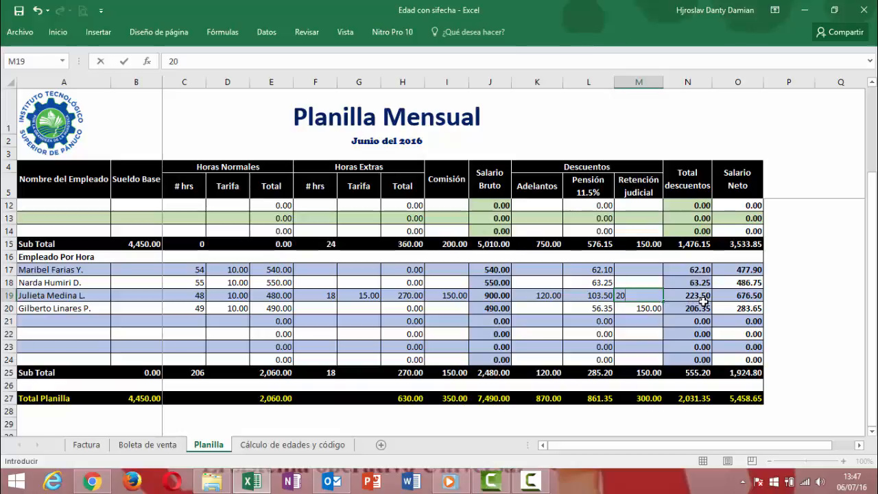
pyautogui.press('Return')
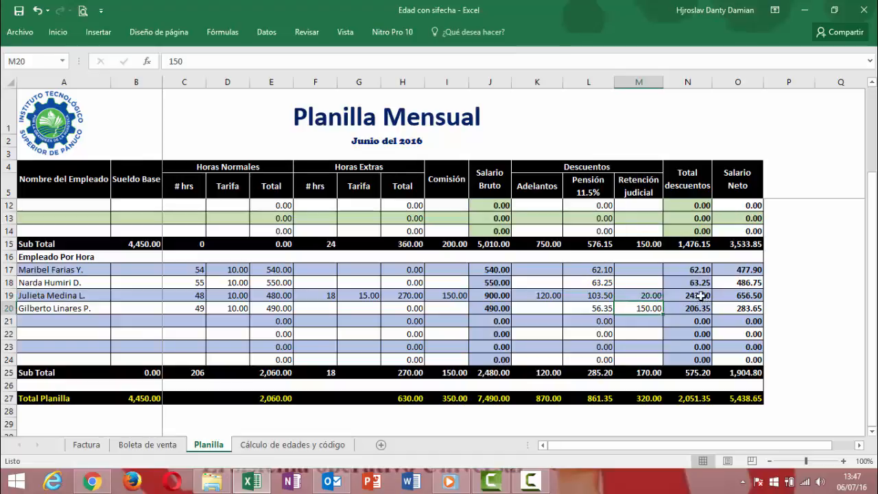
pyautogui.click(757, 296)
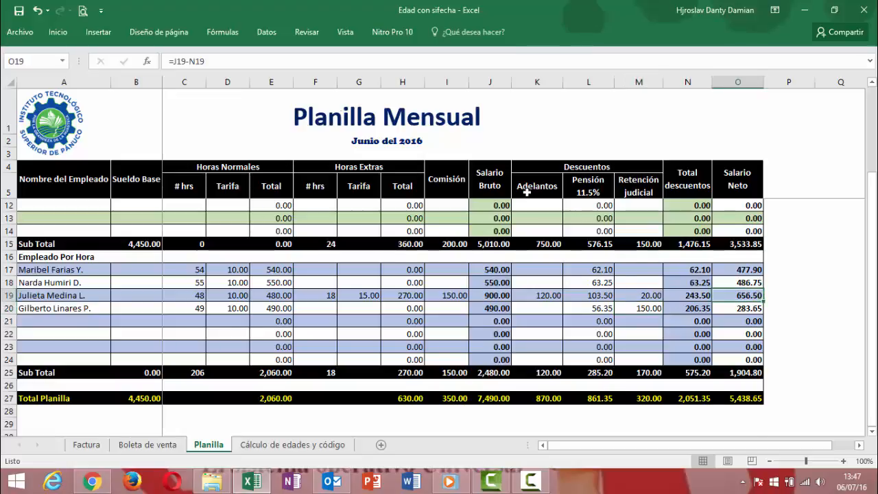
pyautogui.scroll(1, 529, 186)
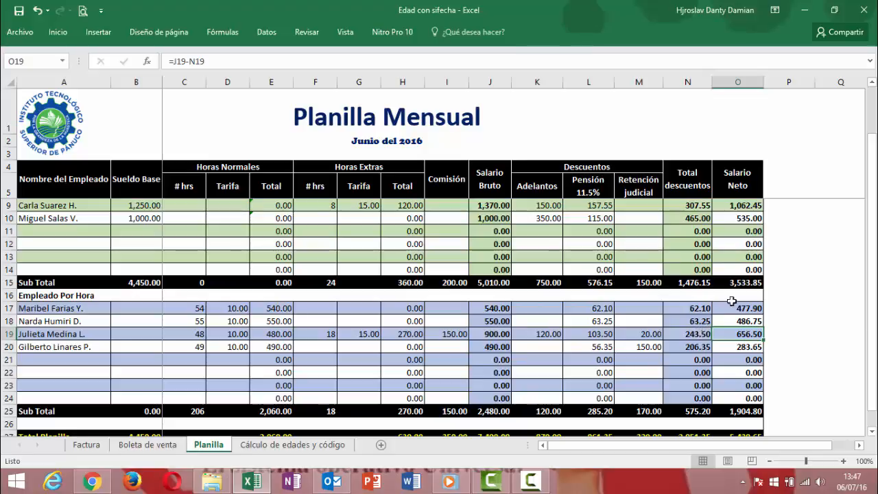
# - Examine the monthly employees' subtotal formulas in row 15 for base salary, overtime, commission, advances, pension and judicial withholding
pyautogui.scroll(-1, 755, 349)
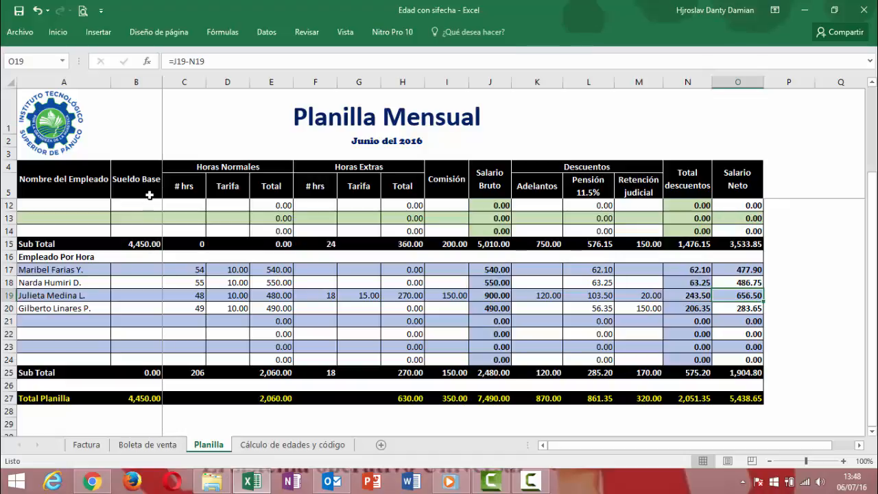
pyautogui.click(147, 246)
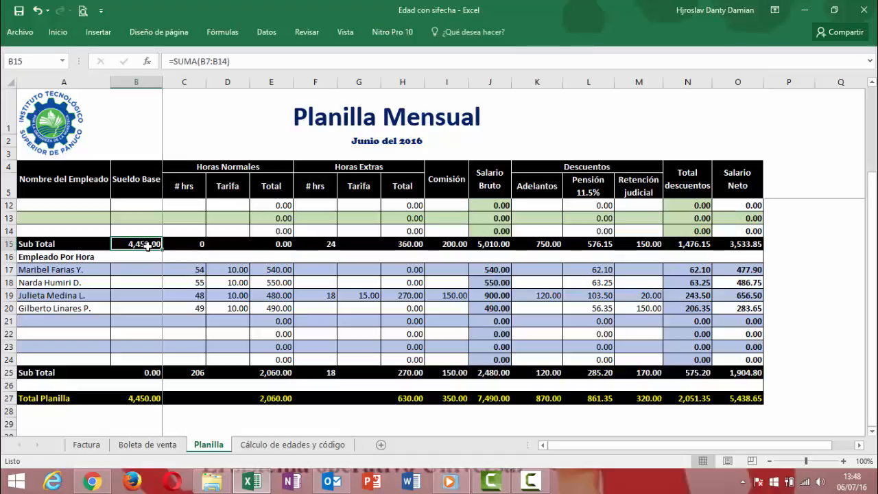
pyautogui.scroll(2, 146, 246)
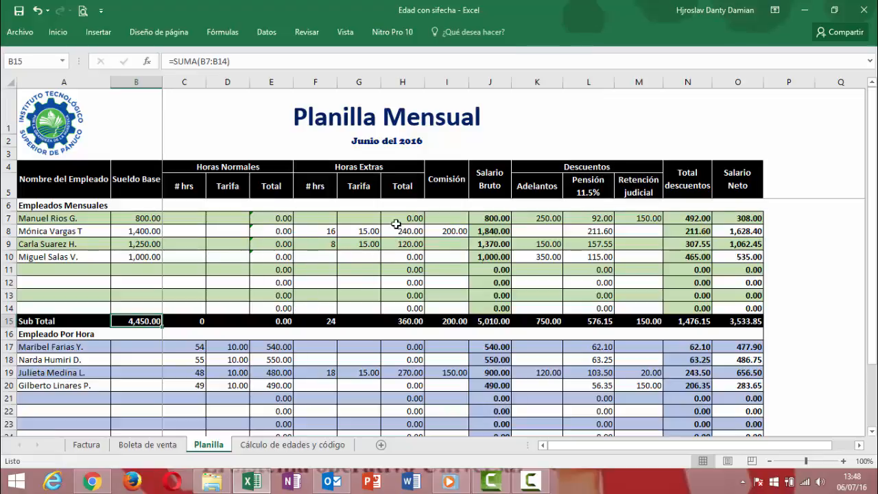
pyautogui.click(408, 320)
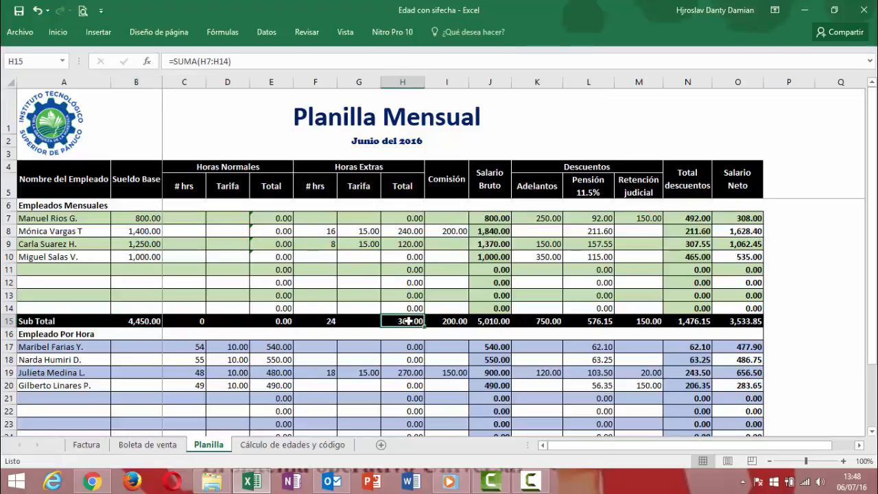
pyautogui.click(452, 320)
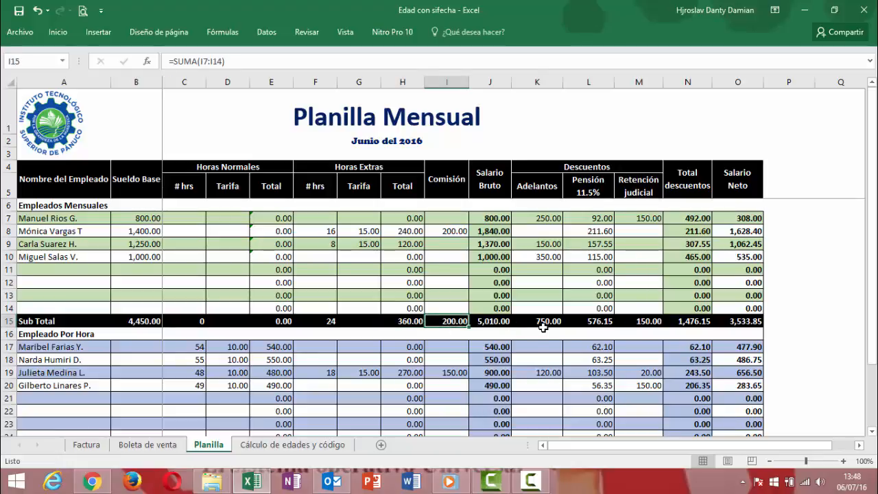
pyautogui.click(543, 322)
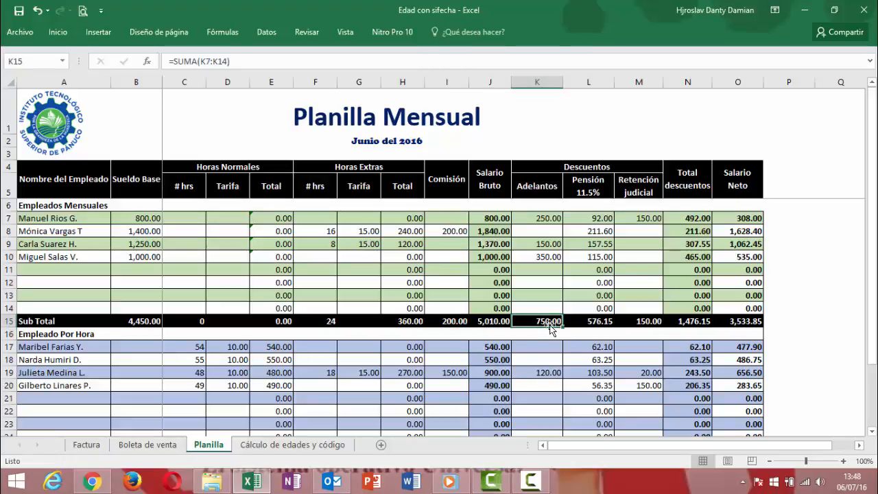
pyautogui.click(596, 322)
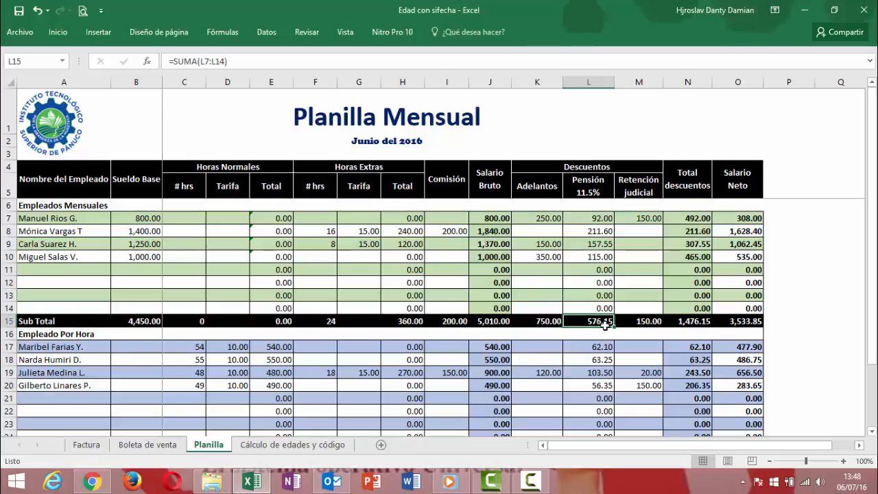
pyautogui.click(652, 318)
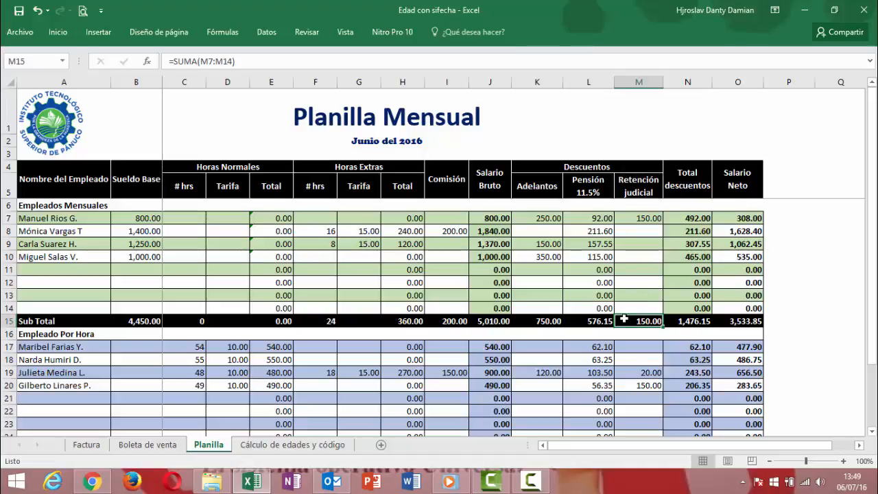
# - Inspect the overtime formula in H27 of the Total Planilla row, showing which subtotal cells it references
pyautogui.scroll(-2, 624, 319)
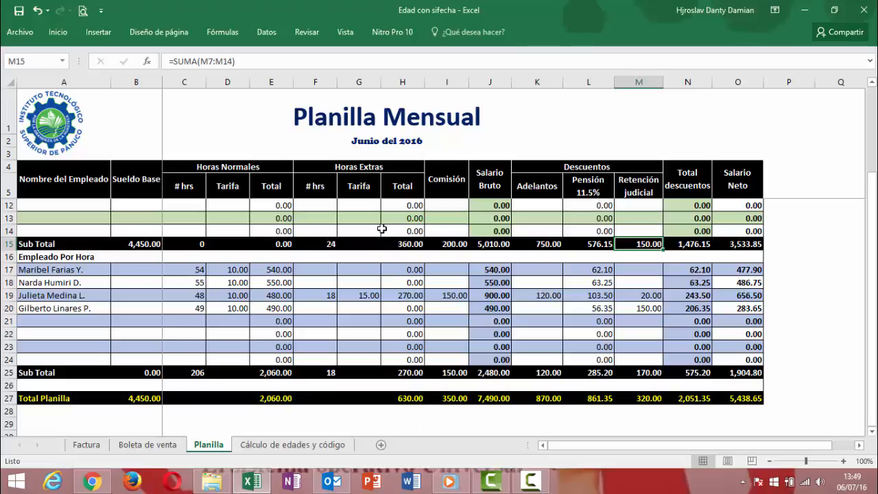
pyautogui.scroll(2, 381, 227)
pyautogui.scroll(-3, 382, 228)
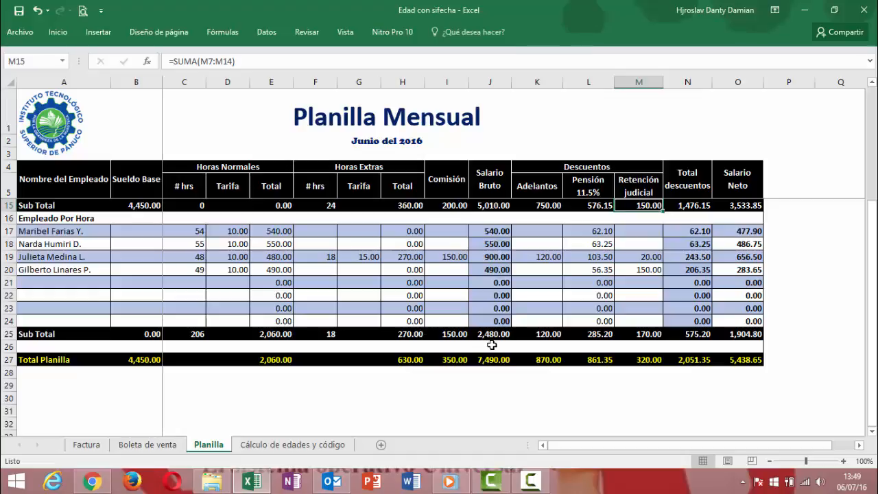
pyautogui.click(407, 355)
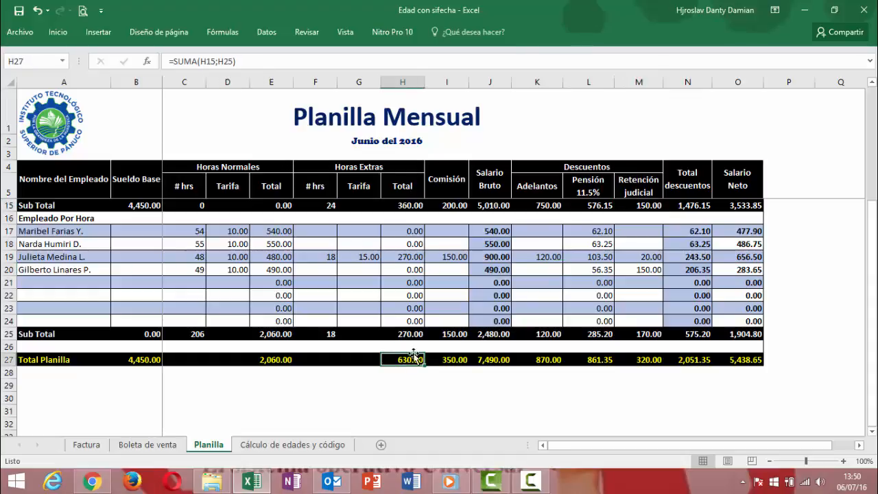
pyautogui.doubleClick(413, 355)
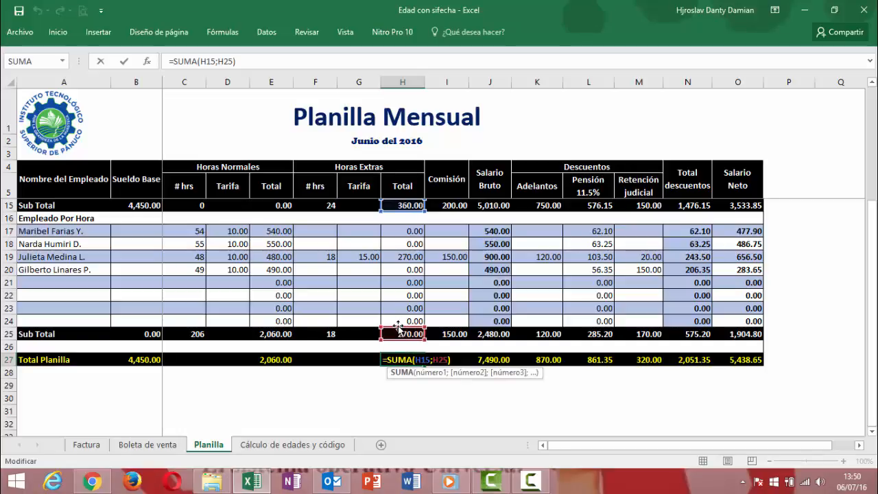
pyautogui.press('Return')
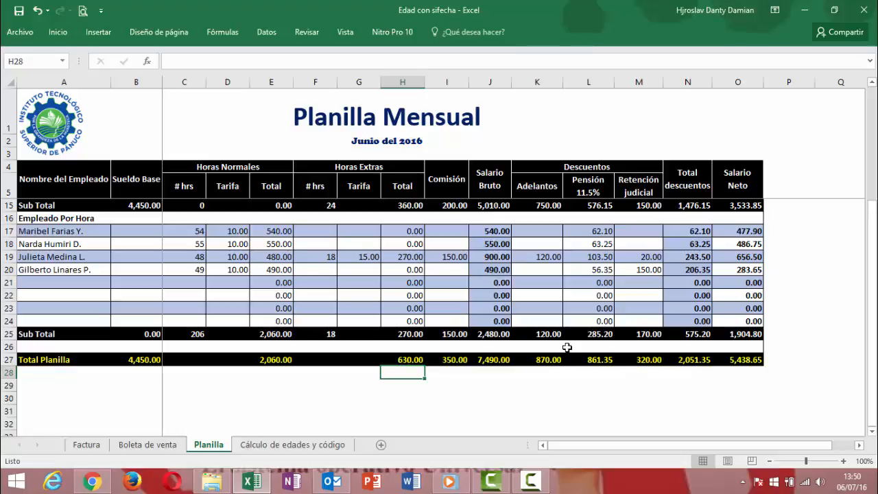
pyautogui.scroll(3, 566, 347)
pyautogui.scroll(-4, 567, 348)
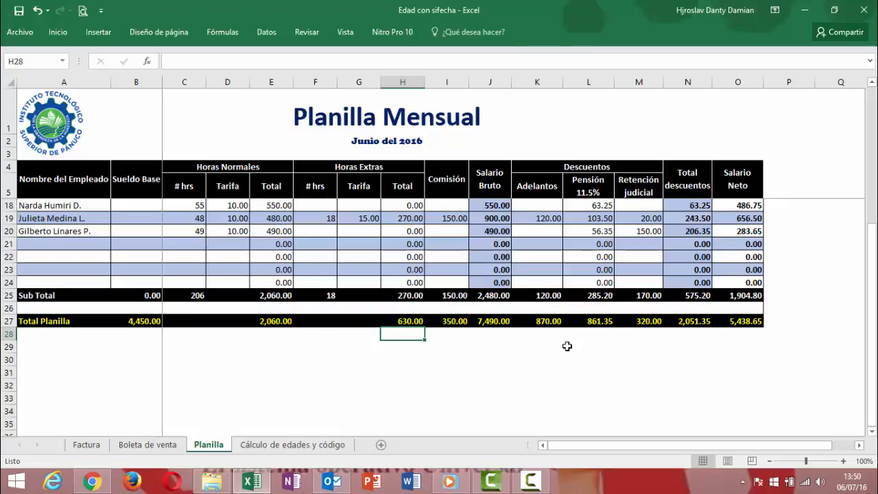
# - Select the institute logo and view the pictures available for insertion in the Imágenes folder, without inserting one
pyautogui.click(606, 206)
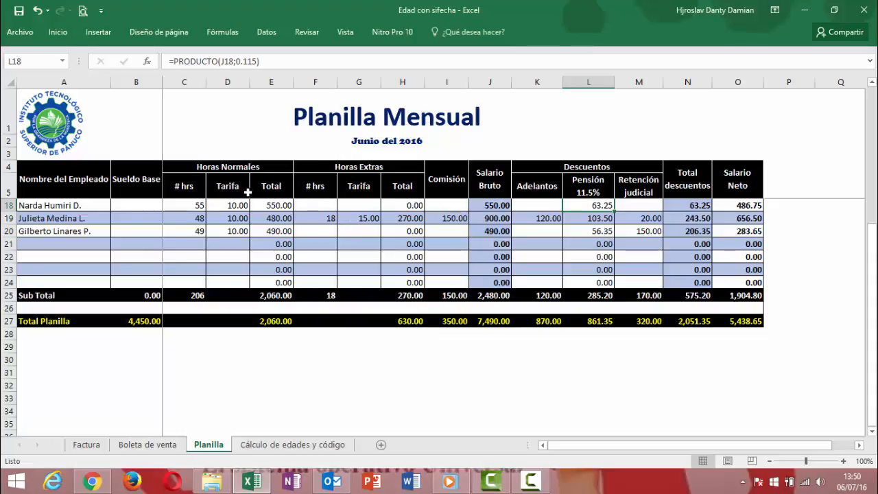
pyautogui.click(65, 128)
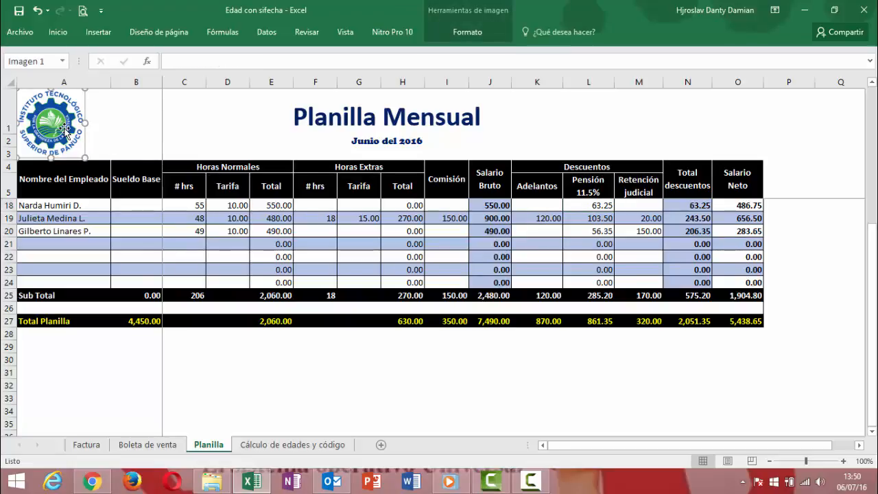
pyautogui.click(103, 33)
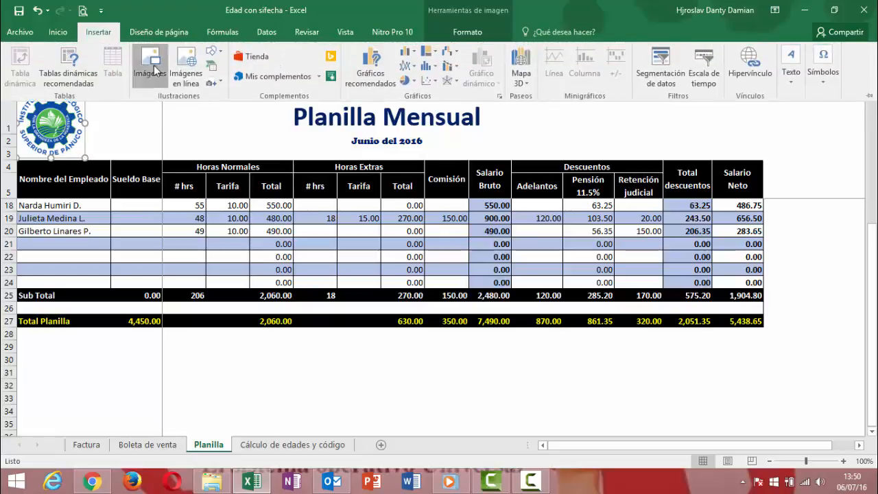
pyautogui.click(152, 66)
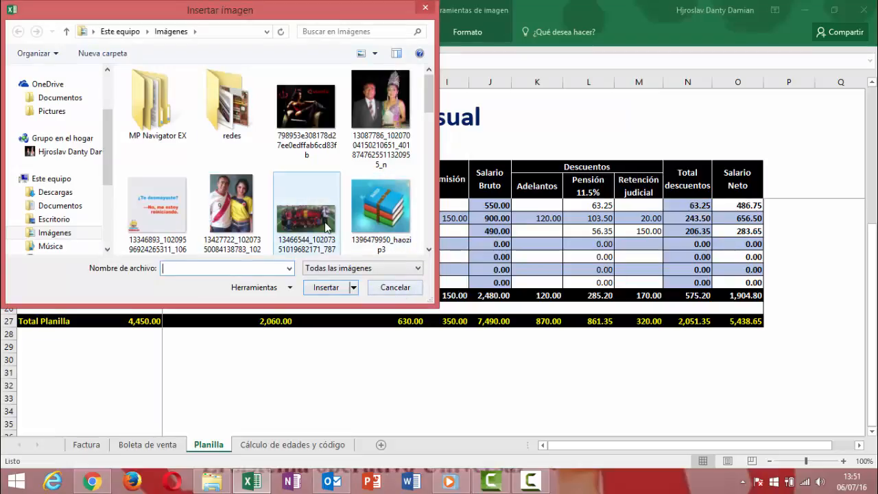
pyautogui.click(395, 287)
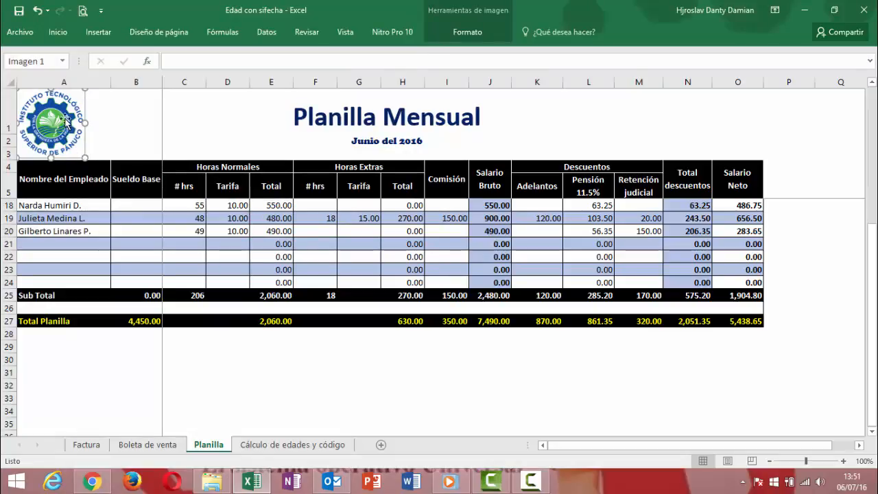
# - Select the Planilla Mensual title's text box and place the cursor in its text
pyautogui.click(272, 121)
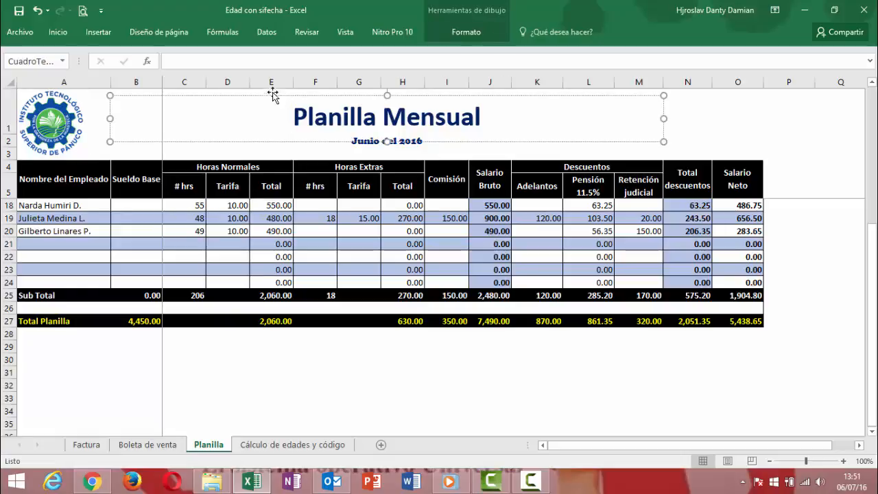
pyautogui.click(266, 94)
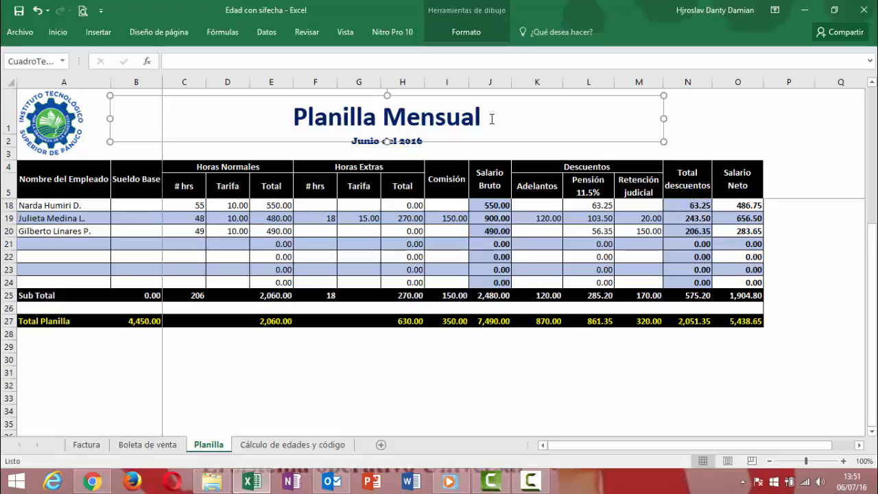
pyautogui.click(491, 118)
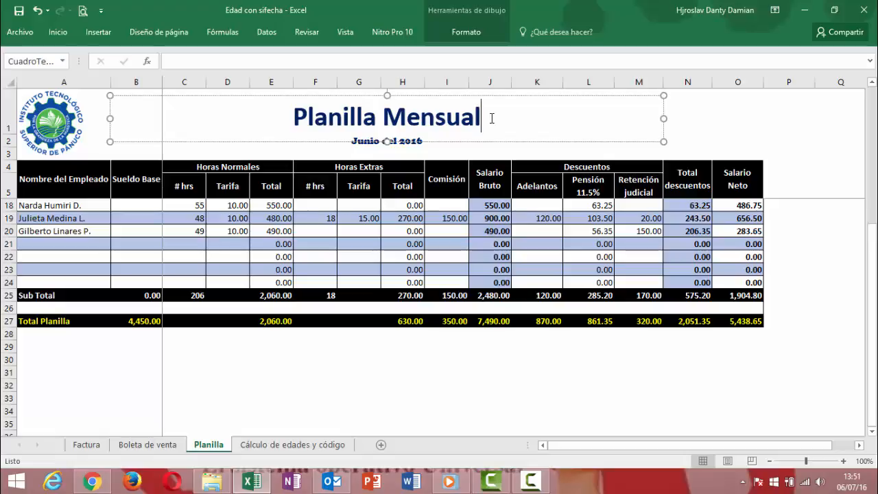
pyautogui.press('Left')
# - Draw a text box in the header above columns N to P and enter the text "Planilla" in it
pyautogui.click(97, 32)
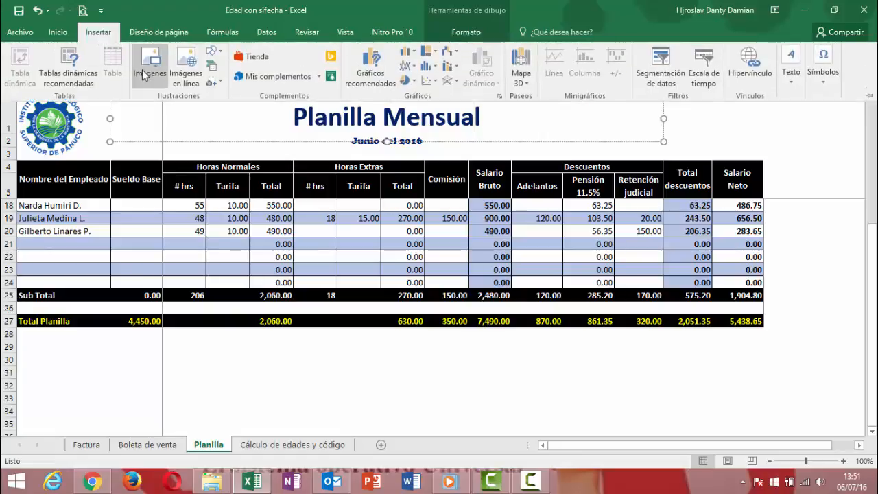
pyautogui.click(223, 52)
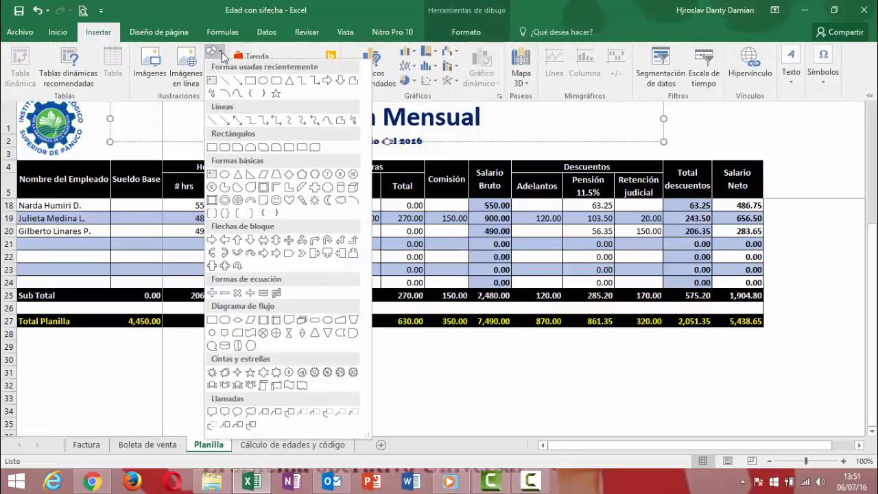
pyautogui.click(211, 81)
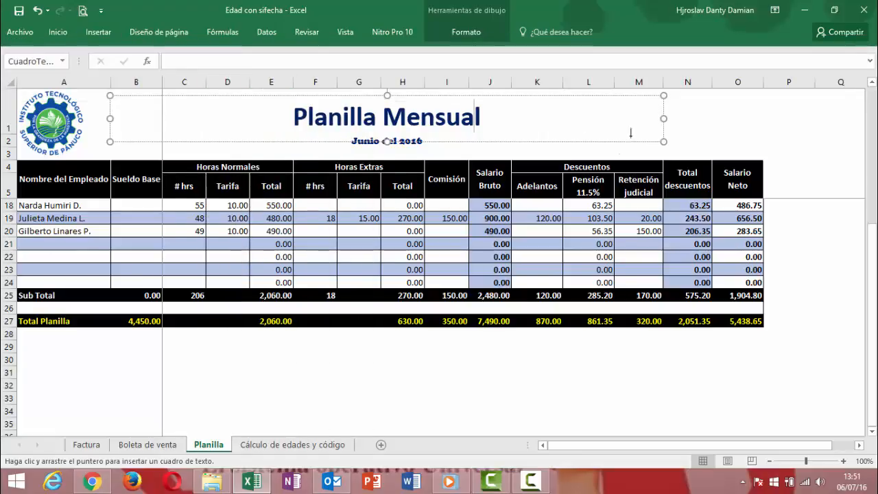
pyautogui.moveTo(684, 101); pyautogui.dragTo(824, 142)
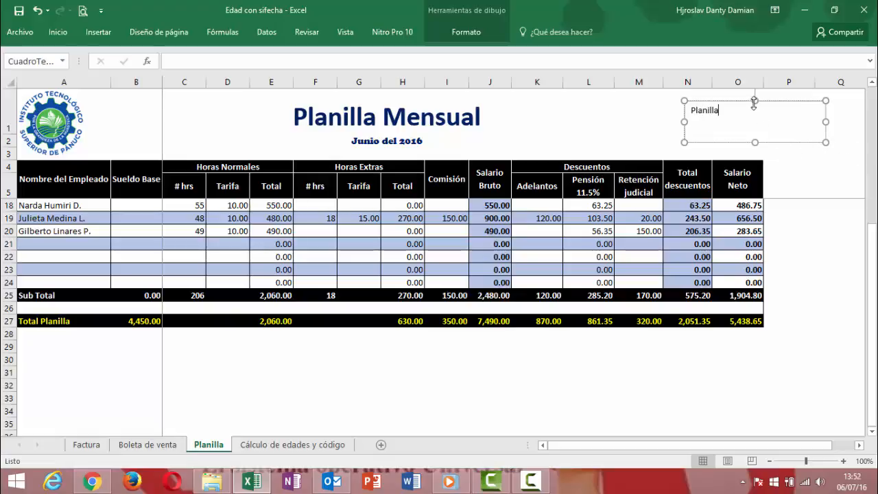
# - Increase the new Planilla text box's font size to 32
pyautogui.click(749, 103)
pyautogui.click(61, 32)
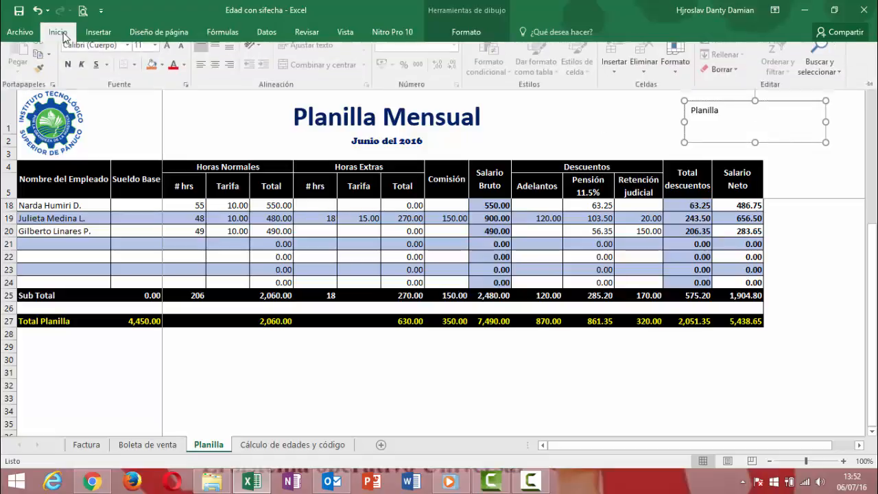
pyautogui.click(166, 56)
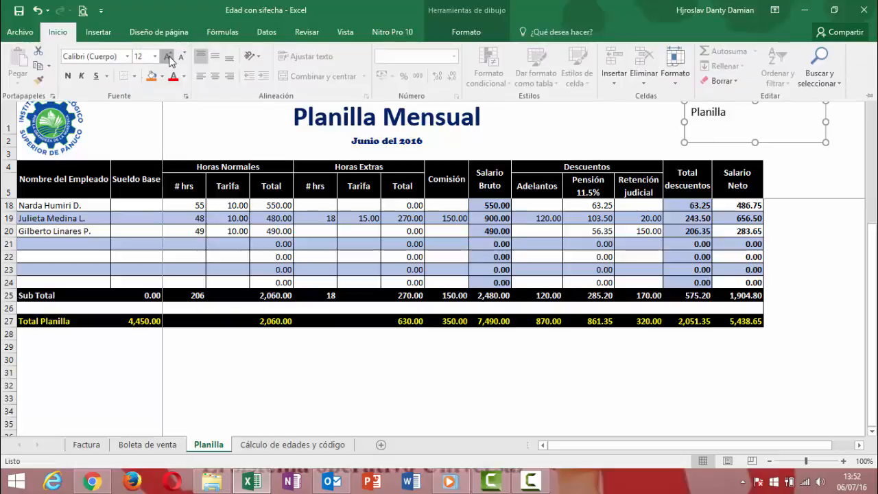
pyautogui.click(166, 56)
pyautogui.click(166, 56)
pyautogui.click(167, 56)
pyautogui.click(167, 56)
pyautogui.click(167, 56)
pyautogui.click(166, 56)
pyautogui.click(166, 57)
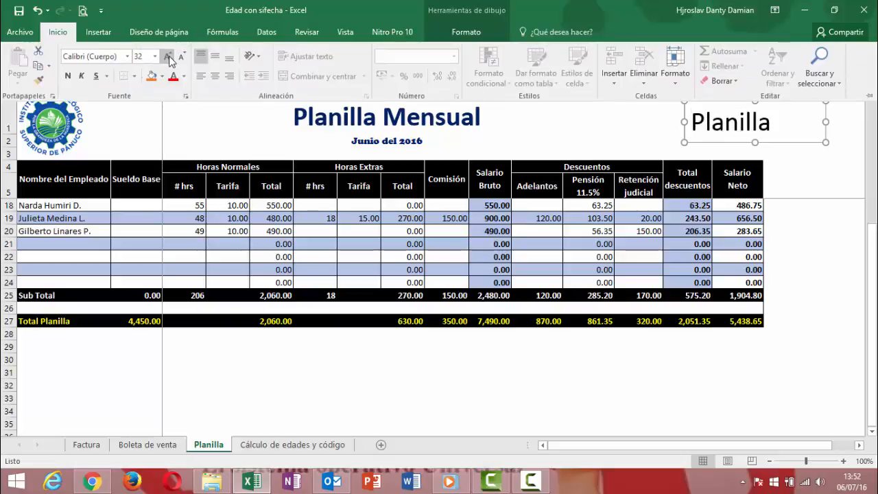
# - Format the new text box's text in dark blue, centred and bold, and deselect the box
pyautogui.click(184, 76)
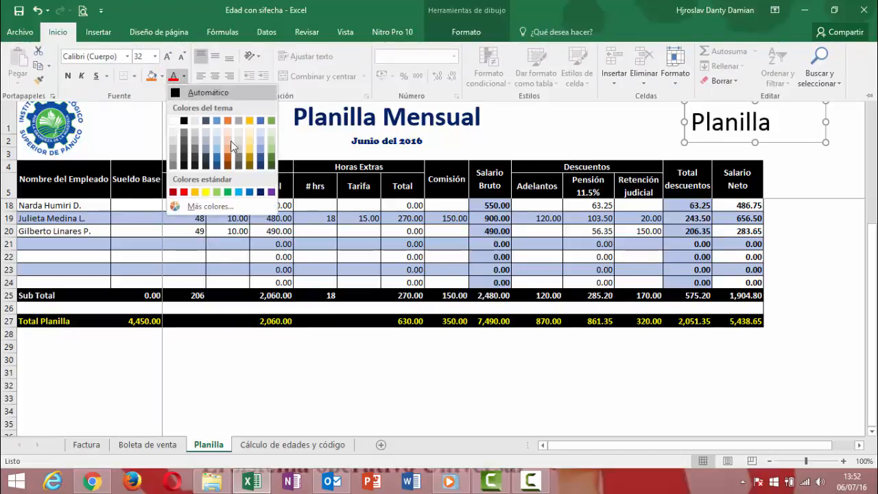
pyautogui.click(260, 192)
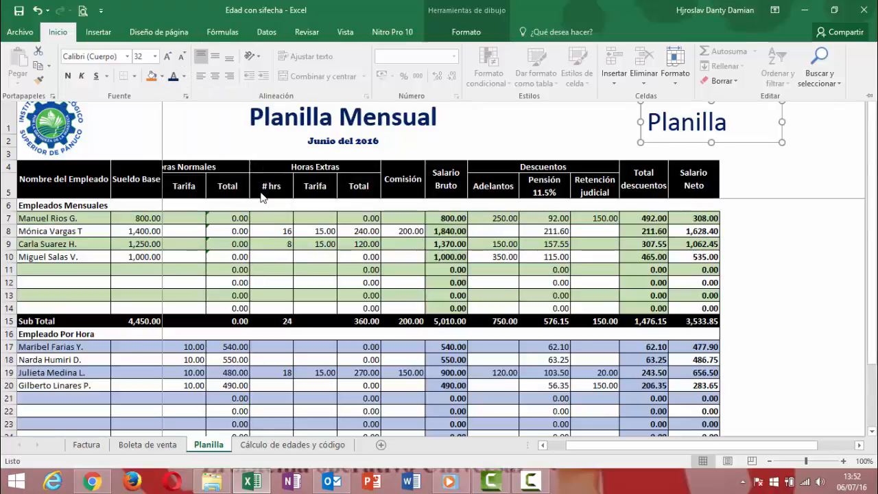
pyautogui.click(215, 76)
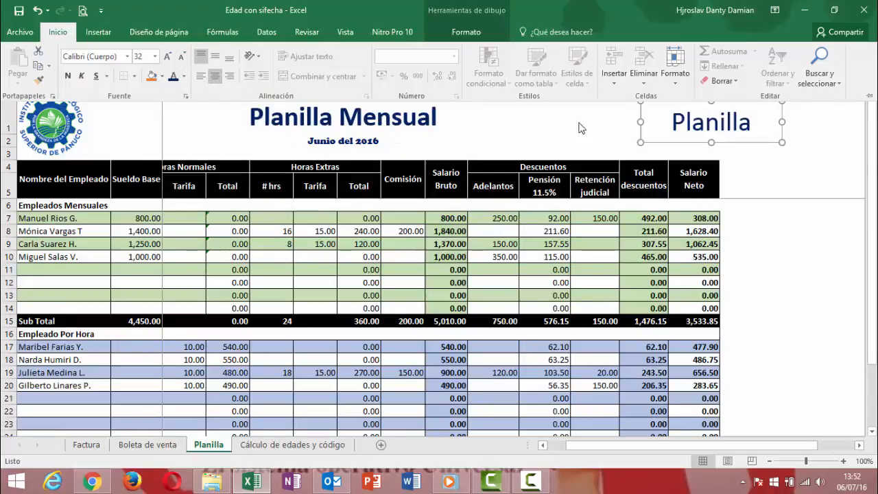
pyautogui.click(68, 76)
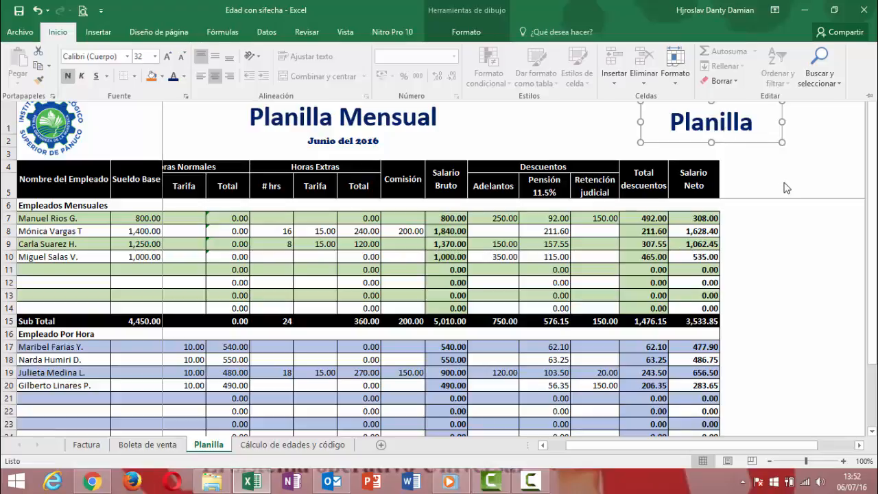
pyautogui.hotkey('ctrl', 'F1')
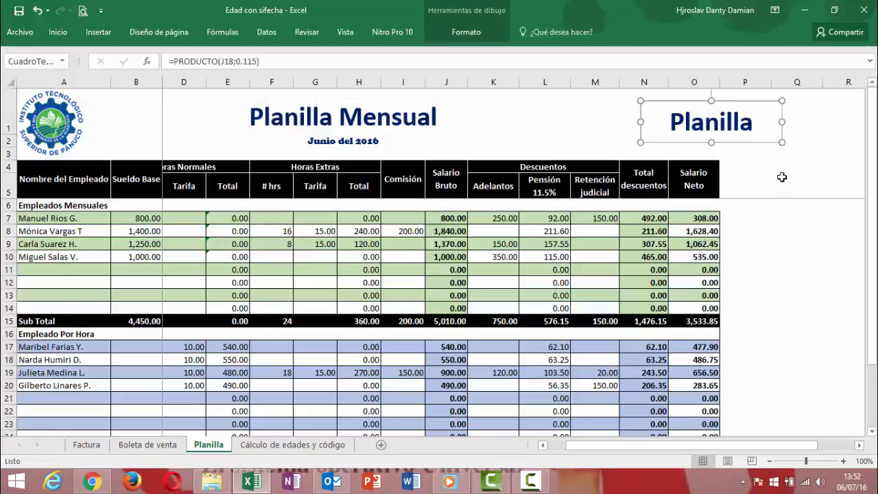
pyautogui.click(783, 182)
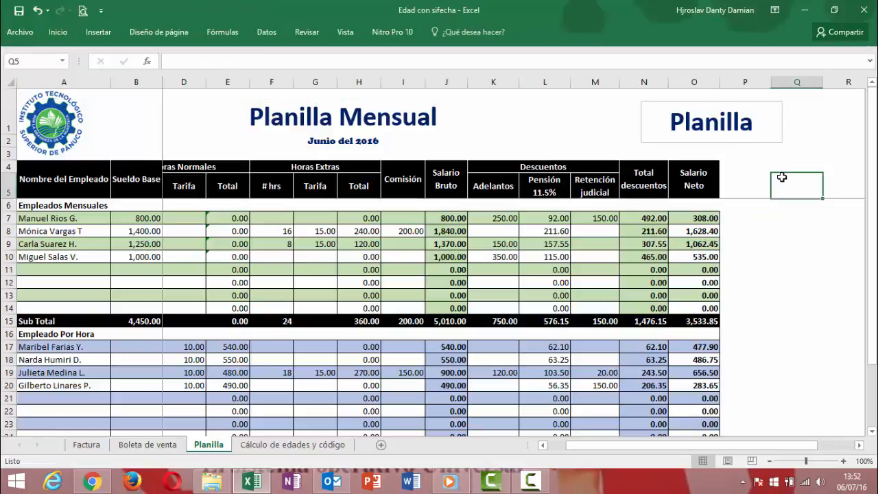
# - Remove the shape fill and the shape outline from the Planilla text box above columns N to P
pyautogui.click(726, 102)
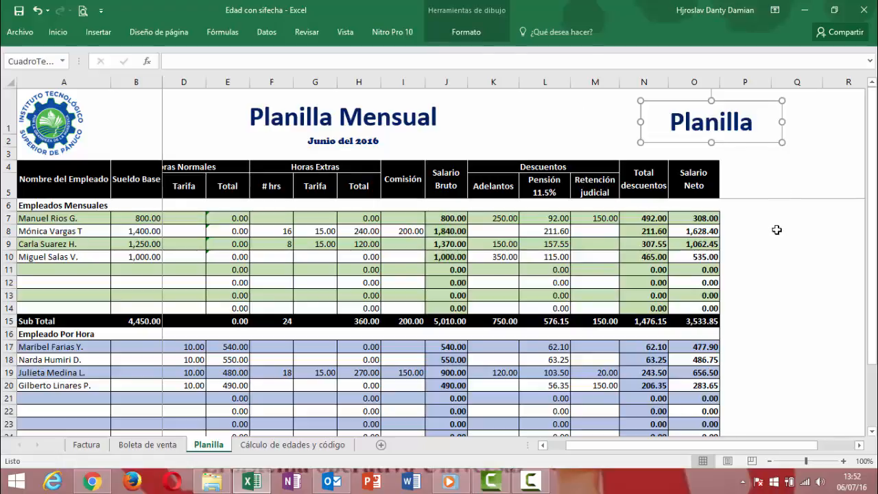
pyautogui.click(773, 235)
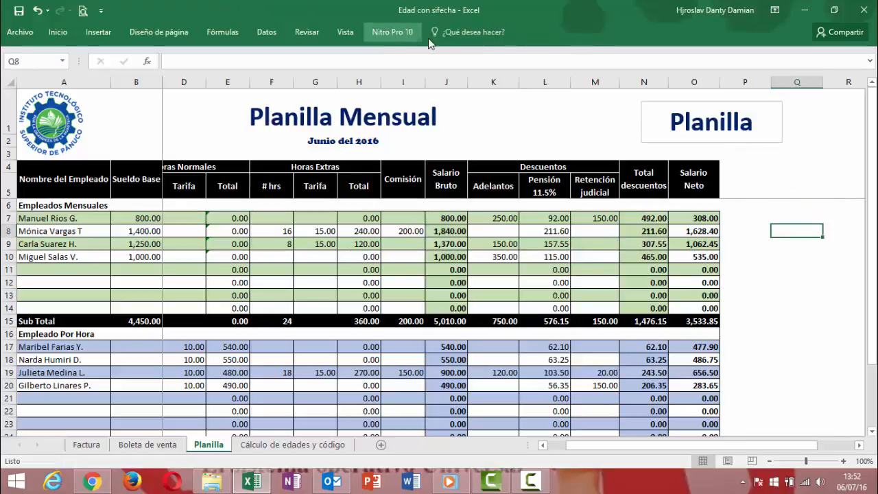
pyautogui.click(658, 102)
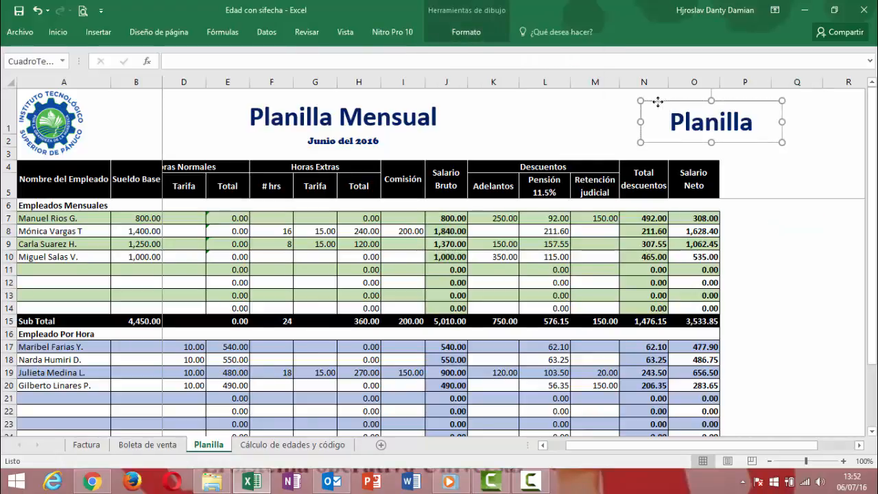
pyautogui.click(476, 35)
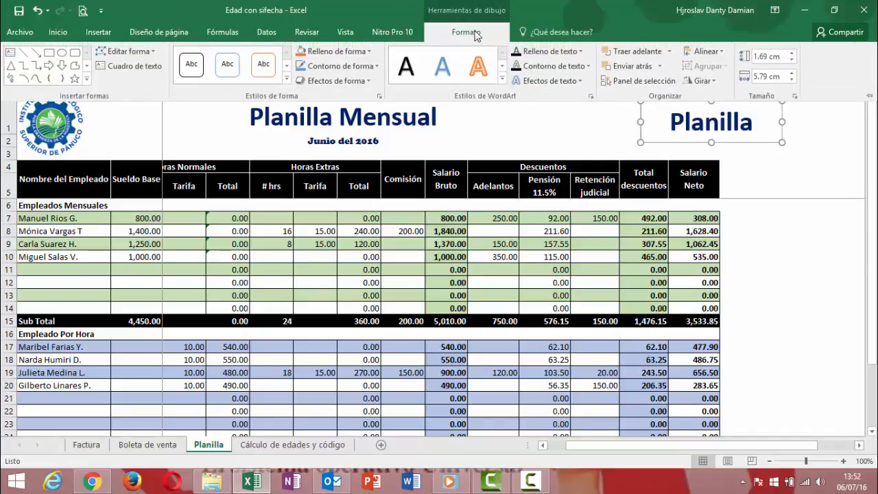
pyautogui.click(370, 52)
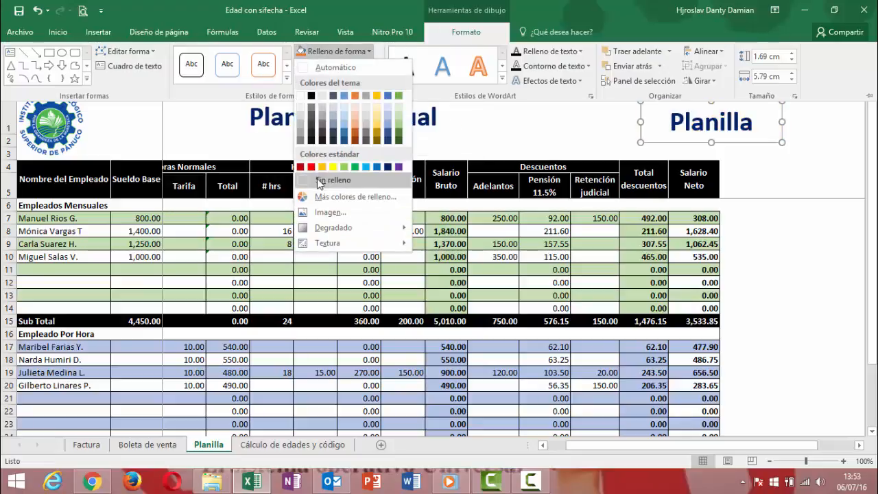
pyautogui.click(318, 181)
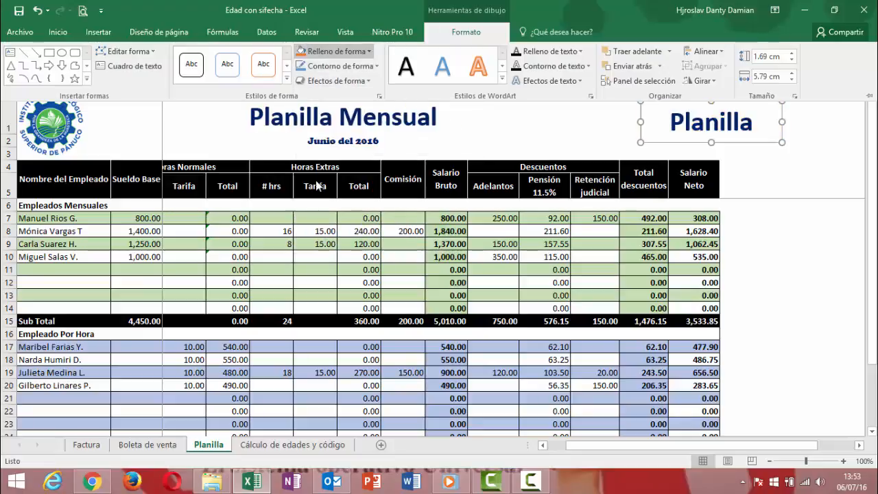
pyautogui.click(378, 67)
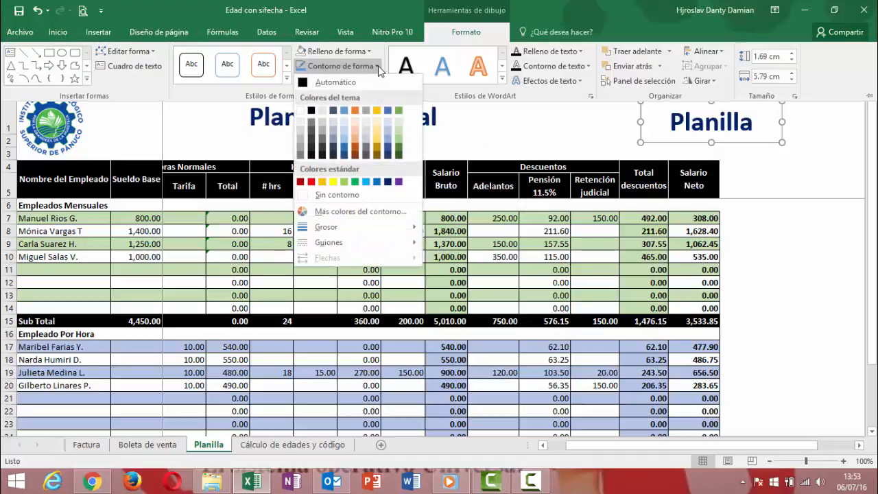
pyautogui.click(305, 199)
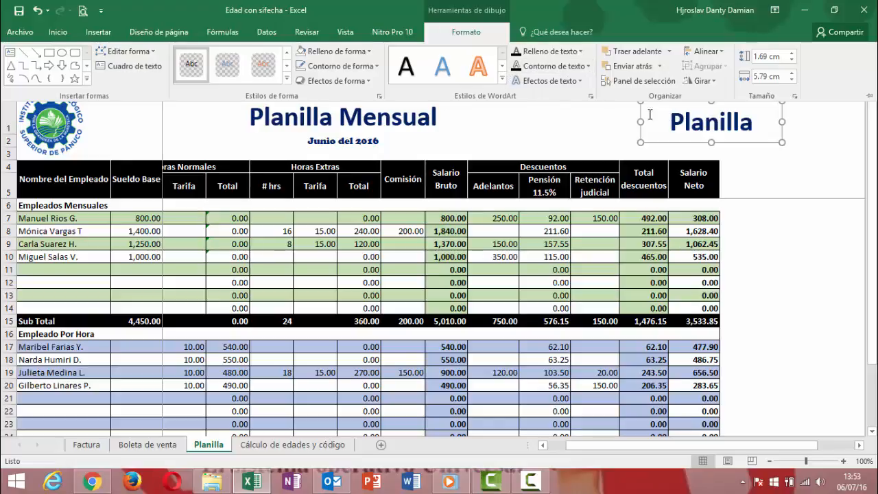
# - Examine the WordArt styles and the text fill and text outline options for the Planilla text box
pyautogui.click(504, 81)
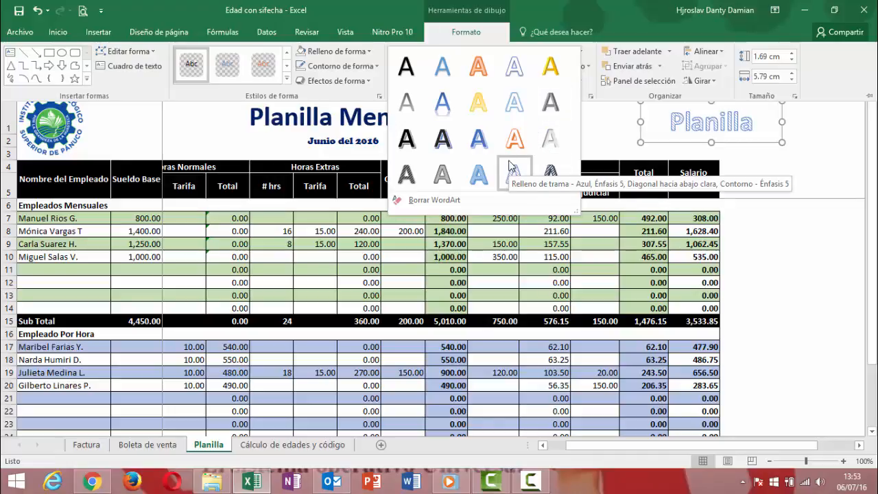
pyautogui.doubleClick(480, 34)
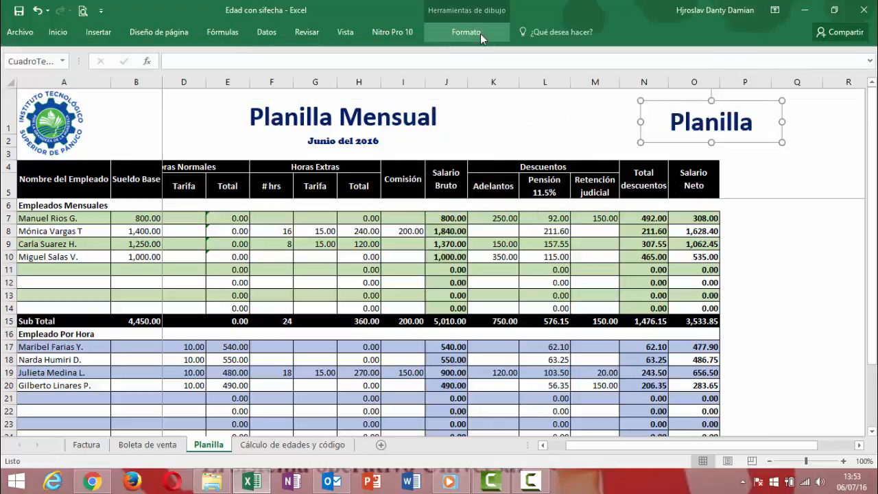
pyautogui.click(476, 32)
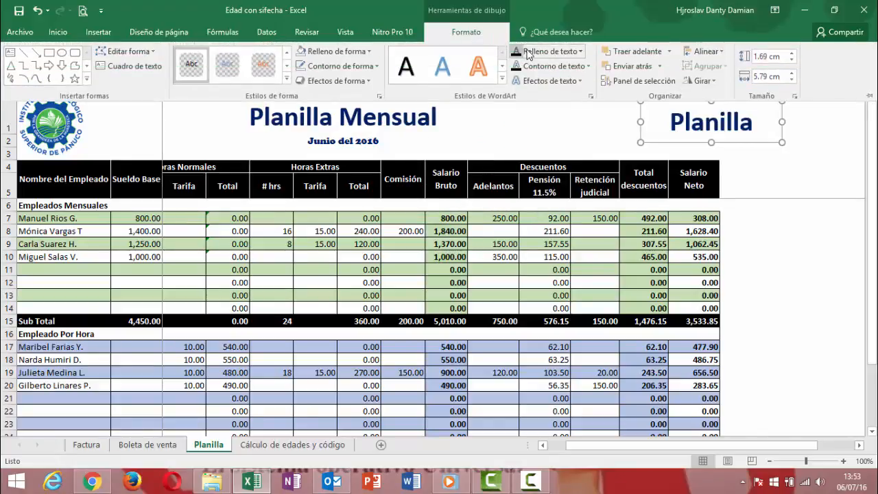
pyautogui.click(582, 52)
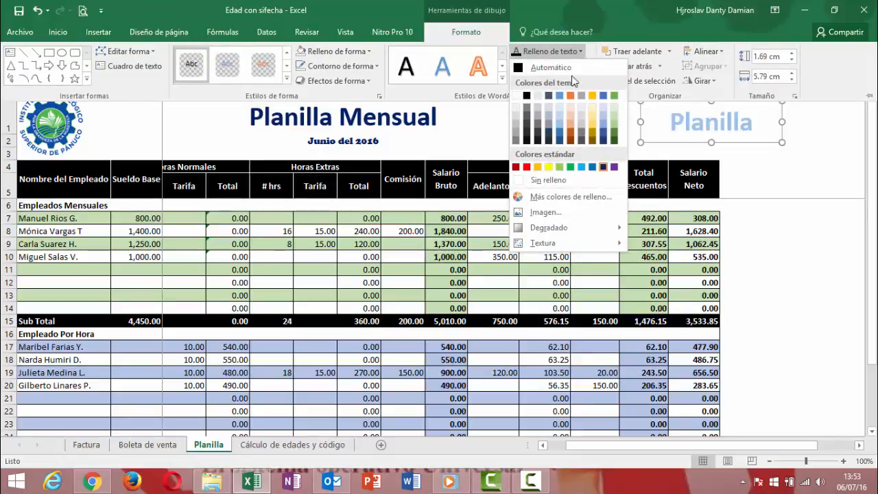
pyautogui.click(582, 49)
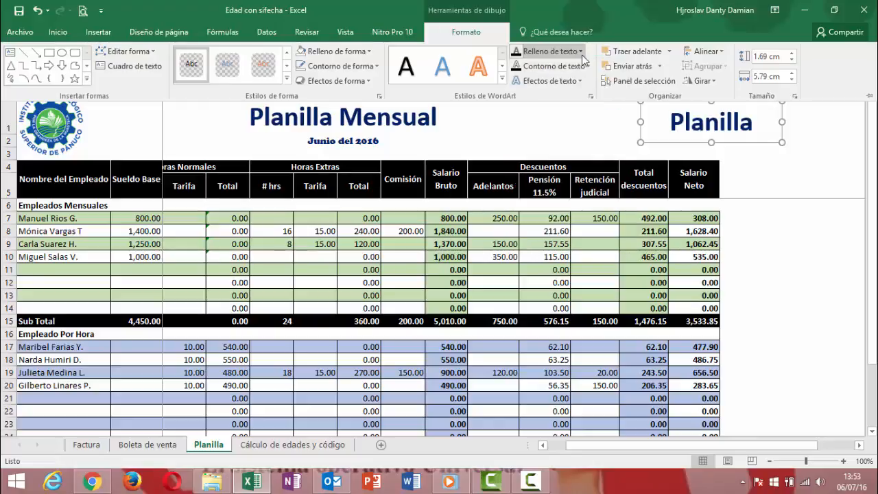
pyautogui.click(586, 66)
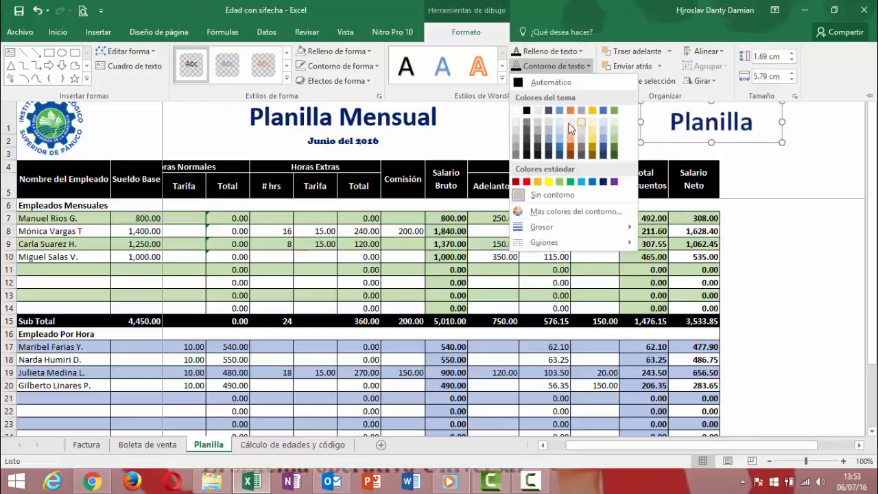
pyautogui.moveTo(571, 231)
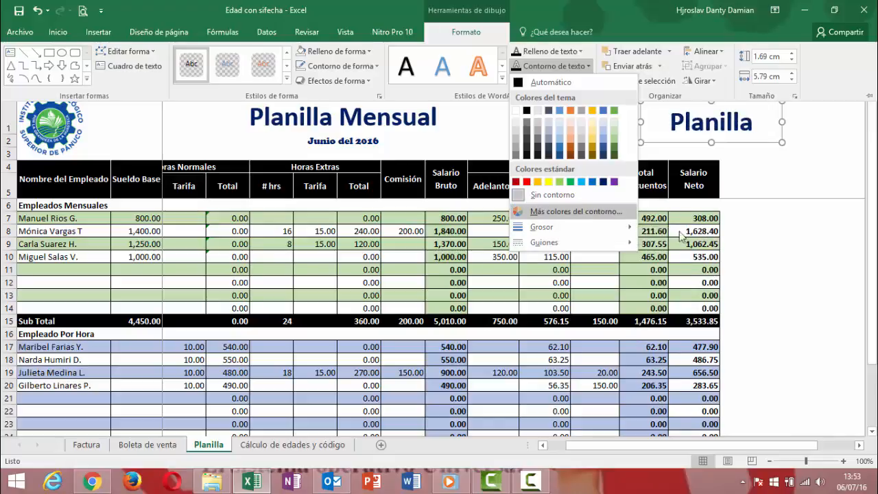
# - Delete the Planilla text box above columns N to P
pyautogui.click(765, 275)
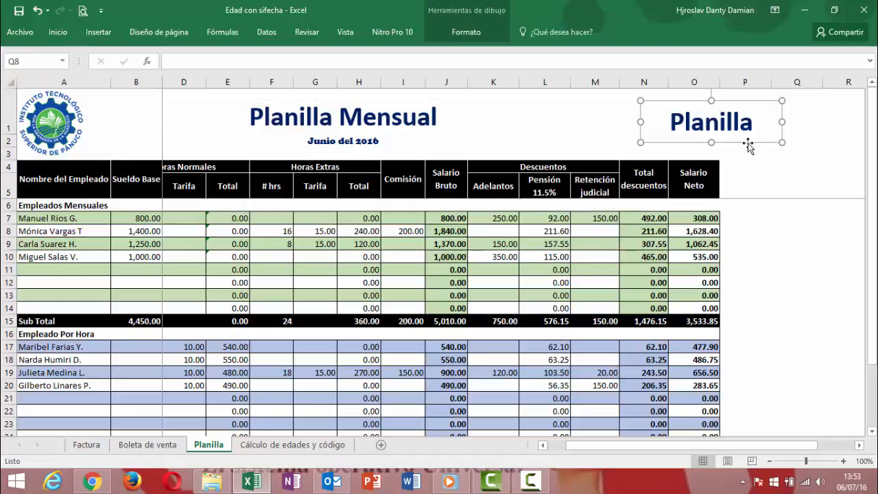
pyautogui.press('Delete')
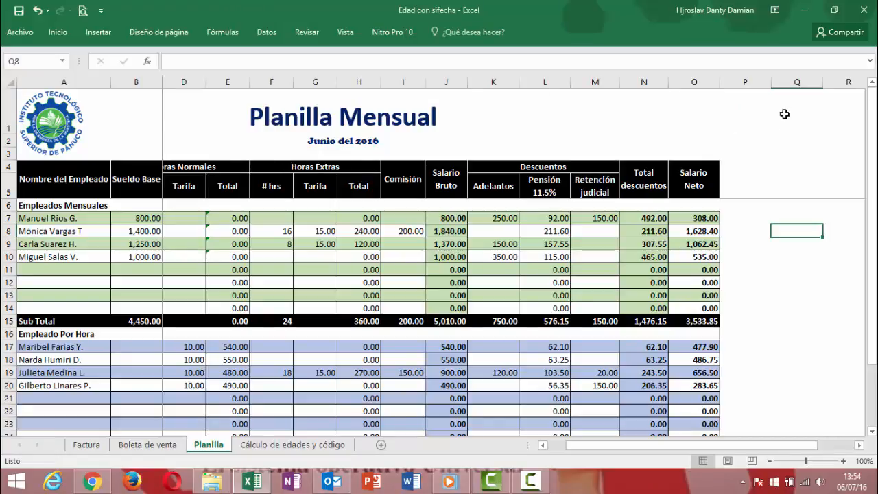
# - Apply outline and inside borders to cells P1:Q1 with the cell format settings
pyautogui.moveTo(762, 113); pyautogui.dragTo(783, 113)
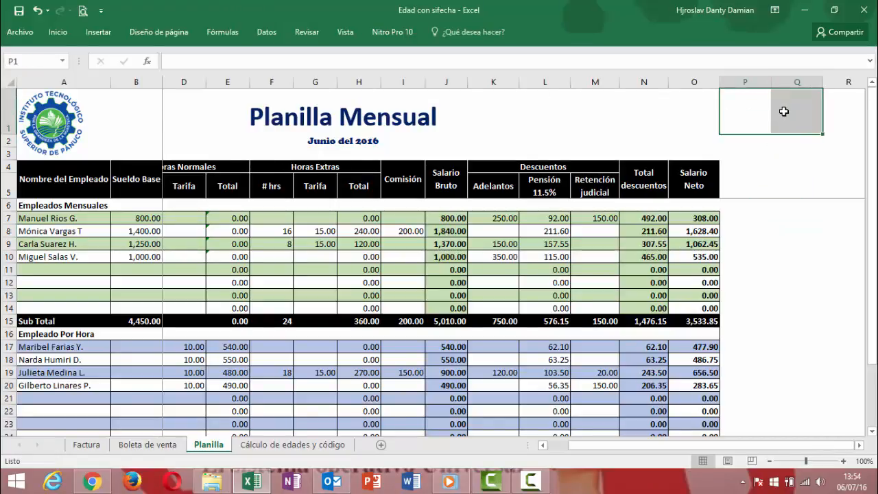
pyautogui.rightClick(783, 111)
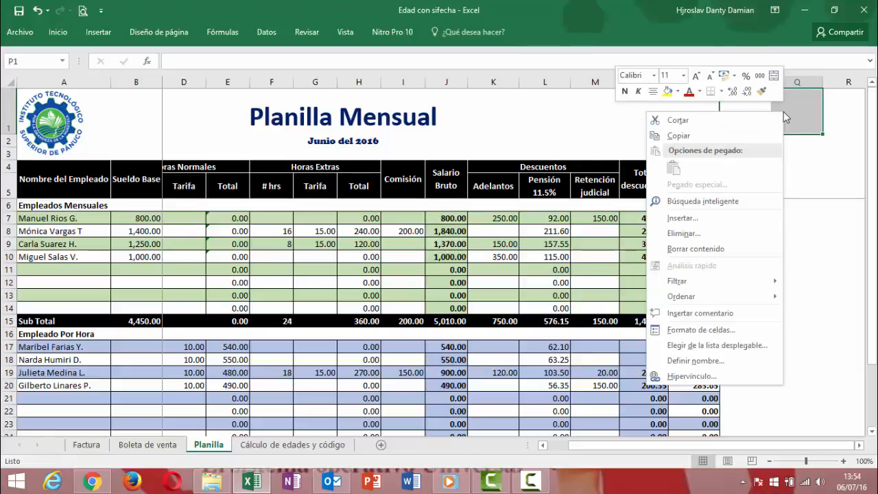
pyautogui.click(685, 332)
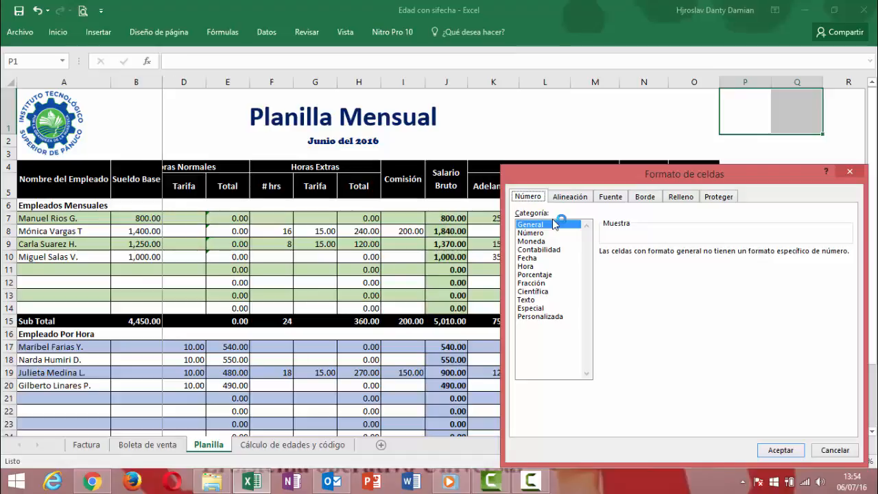
pyautogui.click(644, 197)
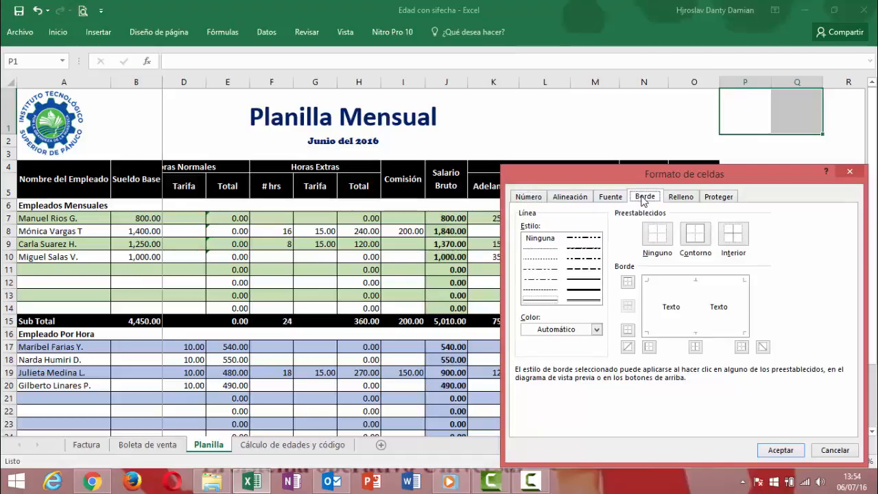
pyautogui.click(696, 233)
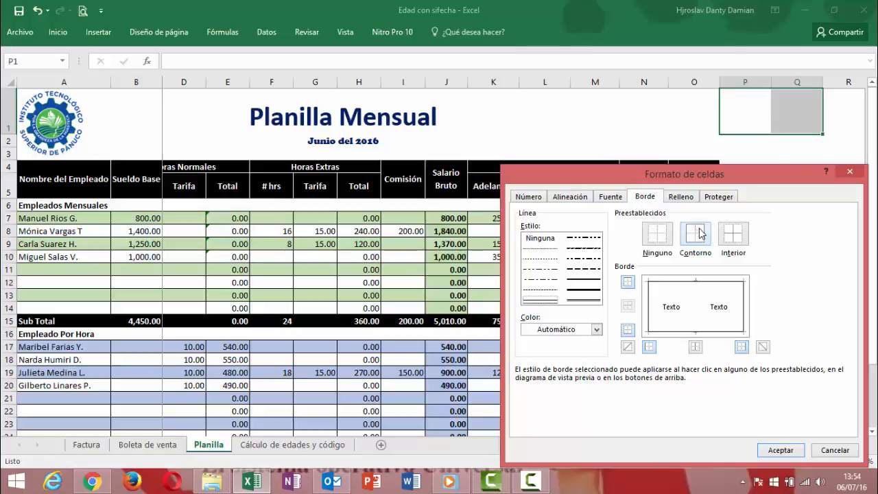
pyautogui.click(732, 238)
pyautogui.click(776, 451)
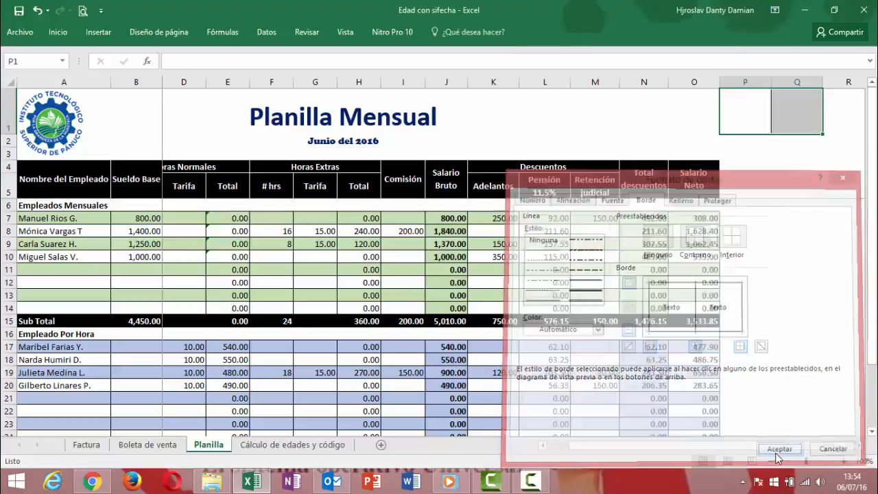
pyautogui.click(761, 320)
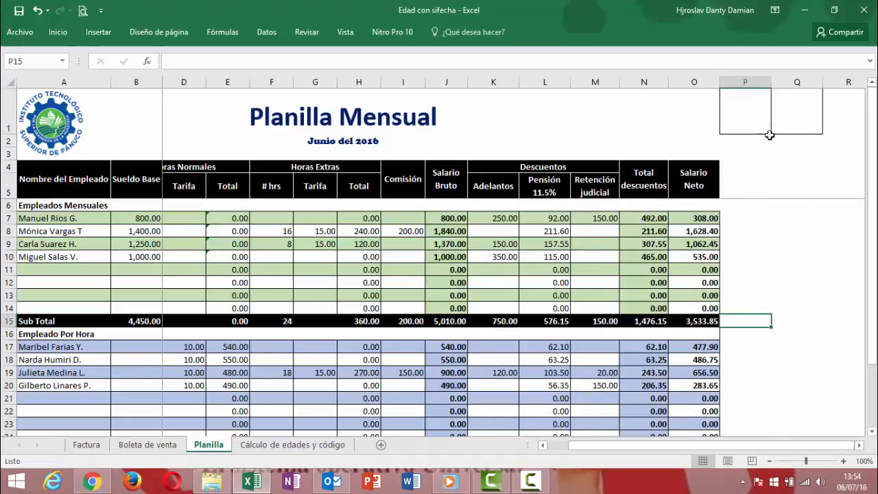
# - Fill cells P1:Q1 with dark blue and set their font colour to orange
pyautogui.moveTo(745, 119); pyautogui.dragTo(780, 120)
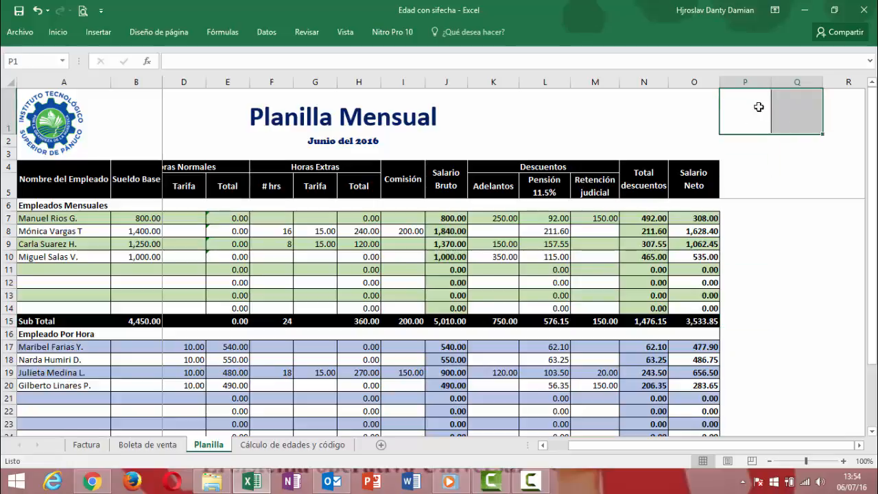
pyautogui.click(61, 31)
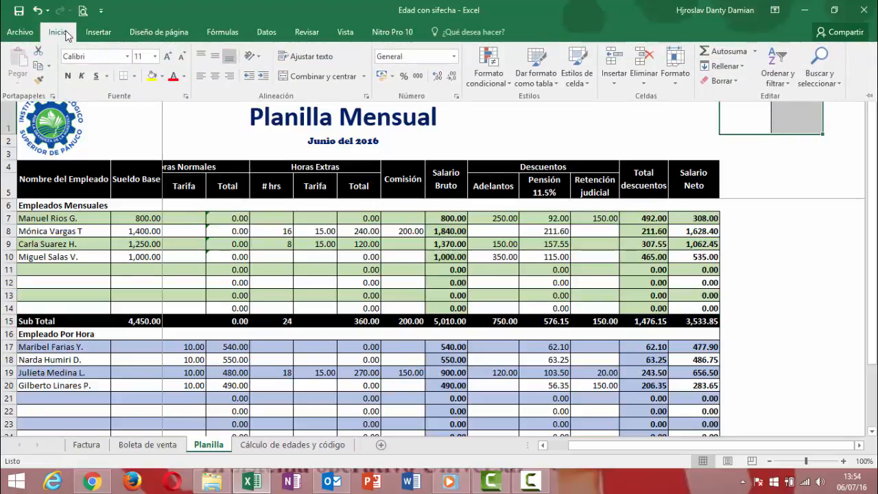
pyautogui.click(163, 76)
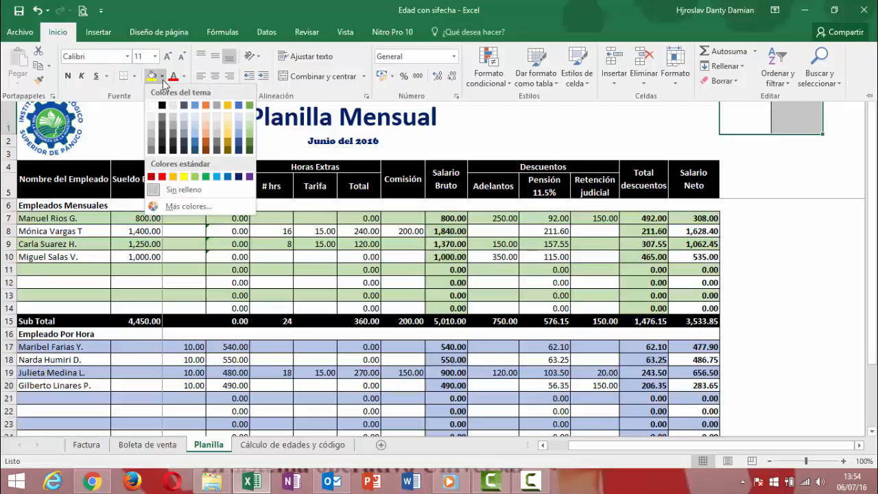
pyautogui.click(239, 176)
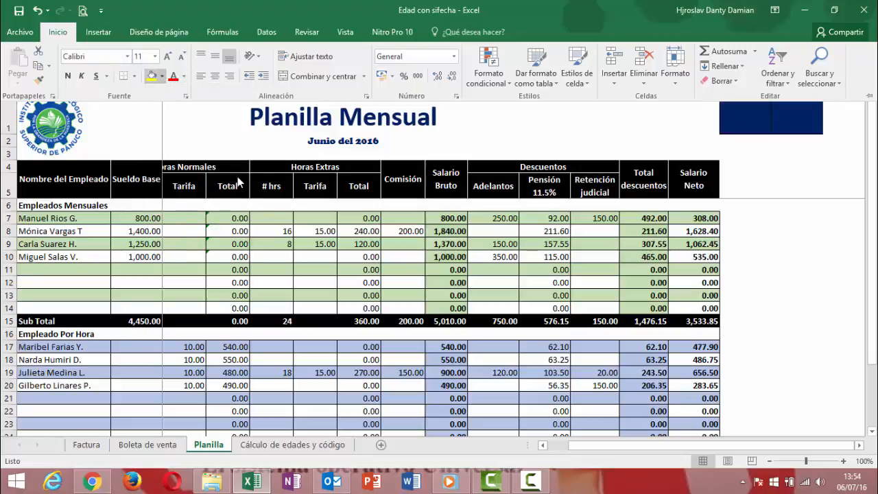
pyautogui.click(184, 76)
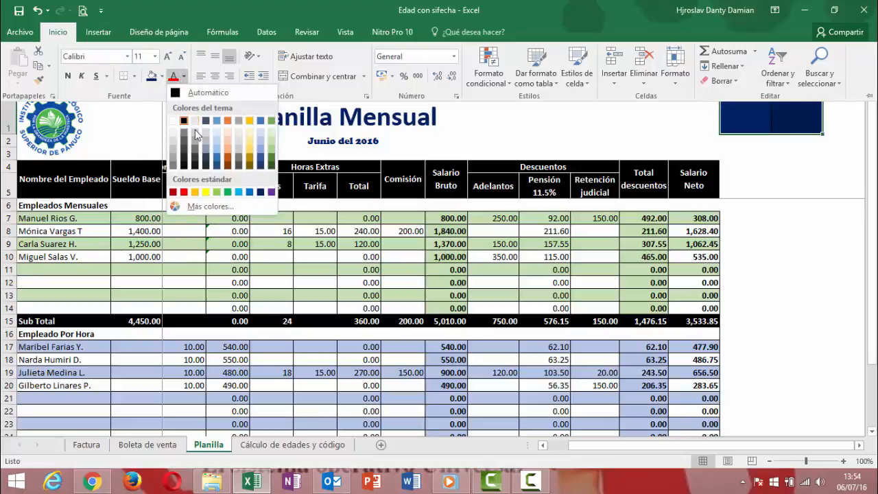
pyautogui.click(195, 192)
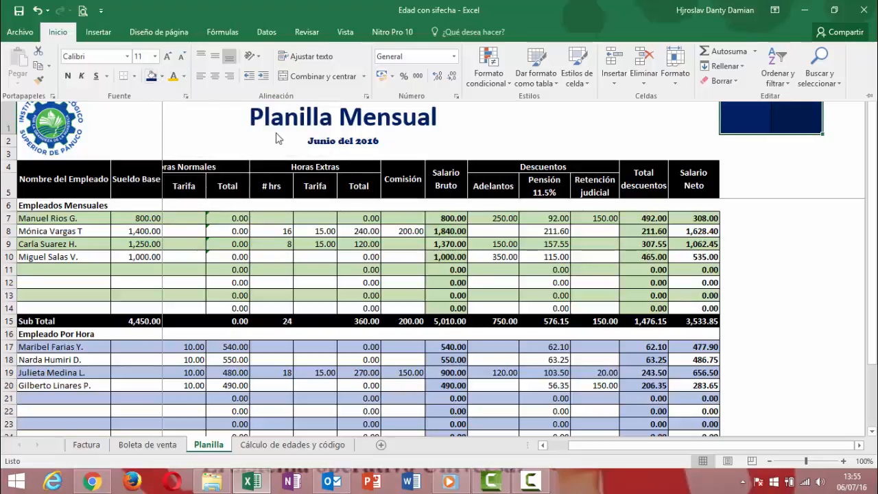
# - Enter "hola" in cell P1 and reselect the cell
pyautogui.click(740, 118)
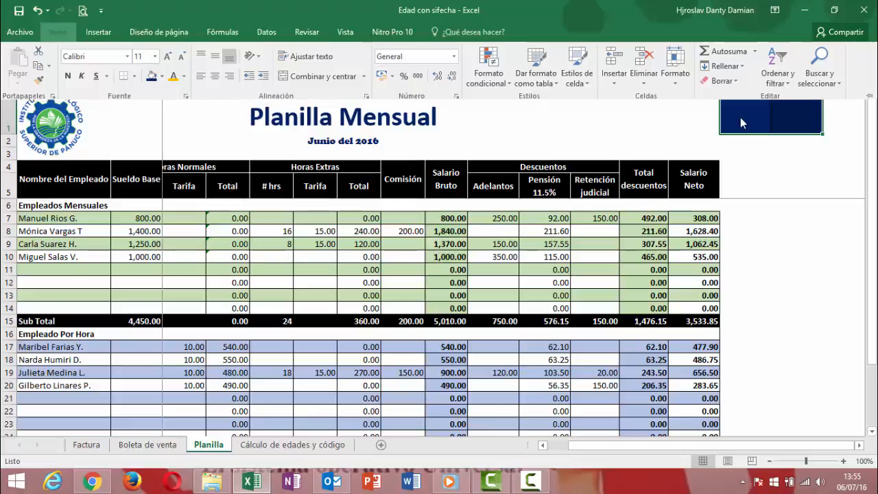
pyautogui.write('ho')
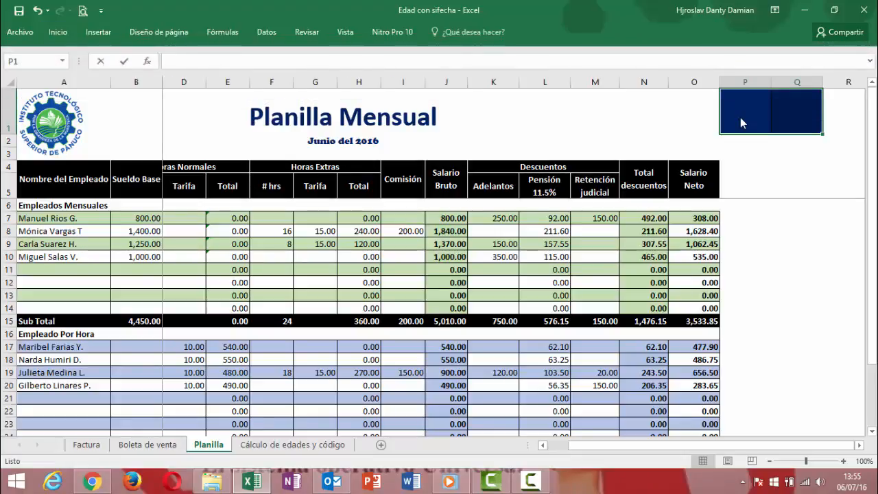
pyautogui.write('a')
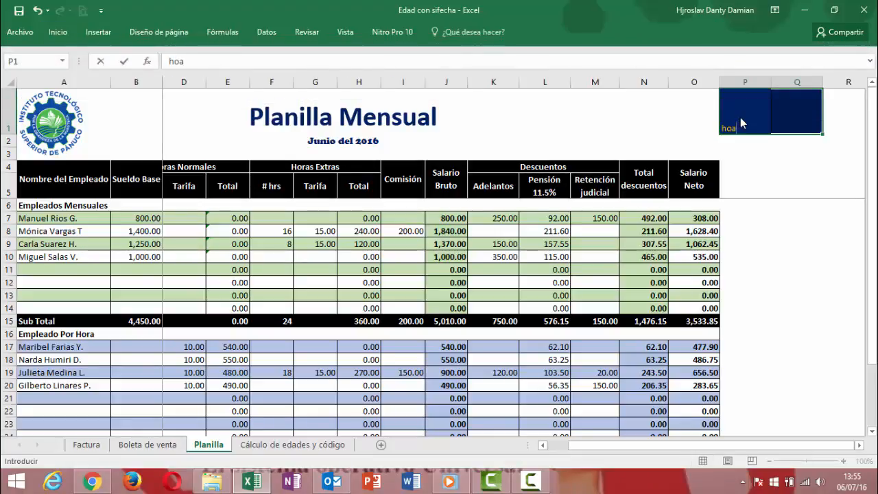
pyautogui.press('BackSpace')
pyautogui.click(782, 168)
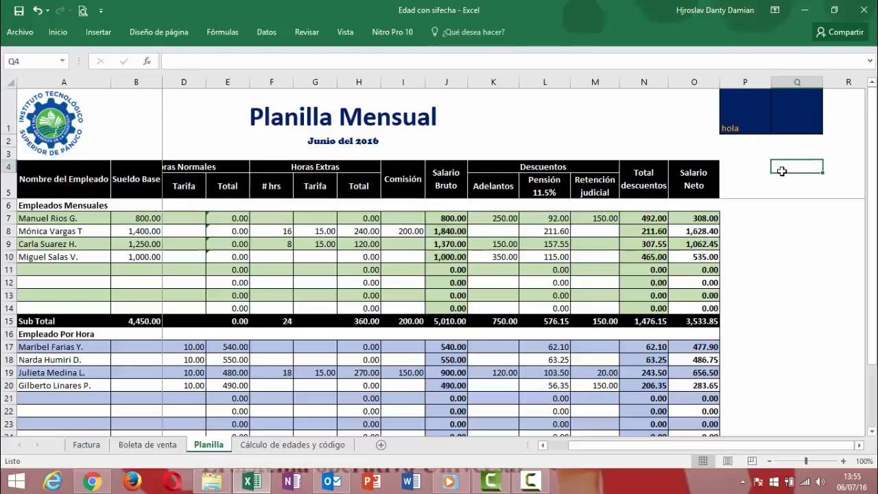
pyautogui.click(743, 124)
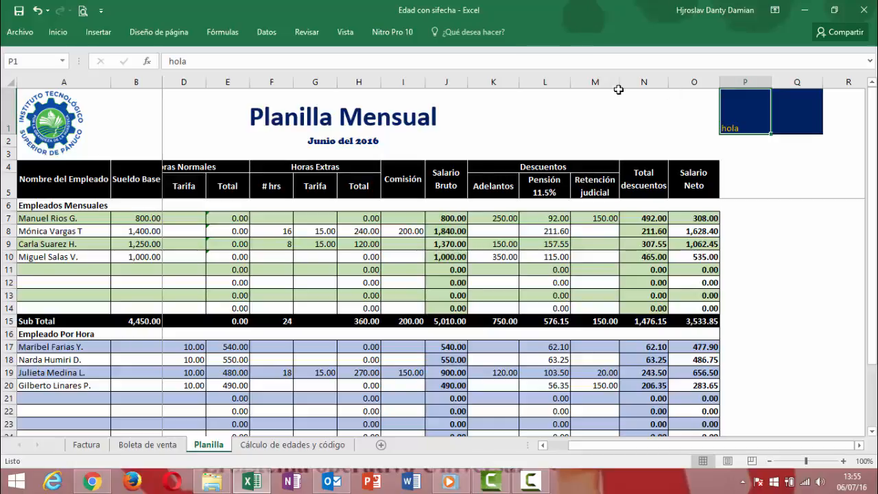
# - Centre the "hola" text in cell P1 both horizontally and vertically
pyautogui.click(58, 35)
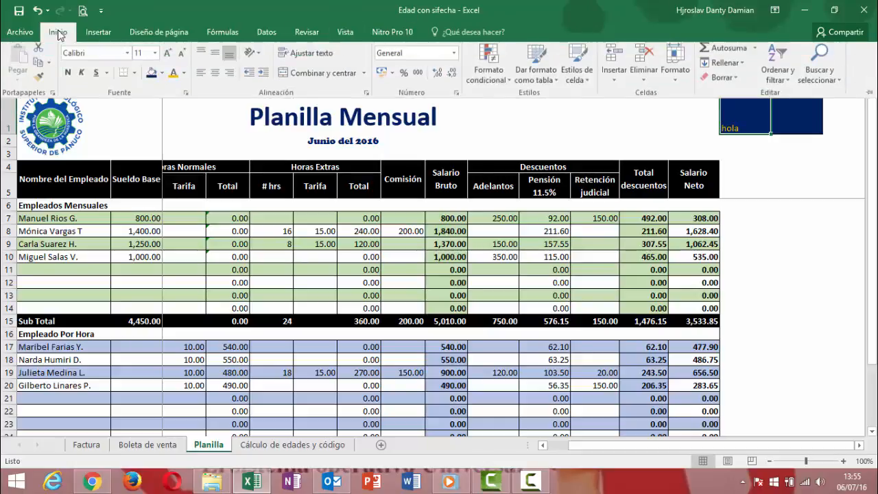
pyautogui.click(215, 78)
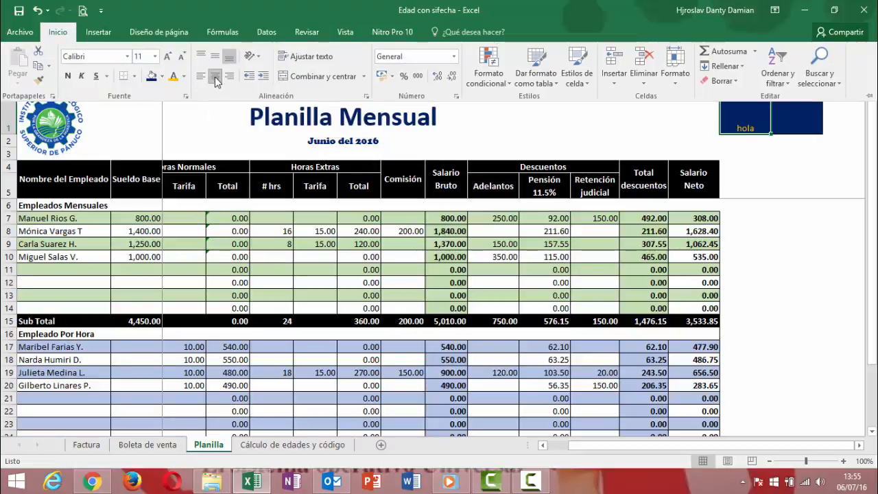
pyautogui.click(214, 61)
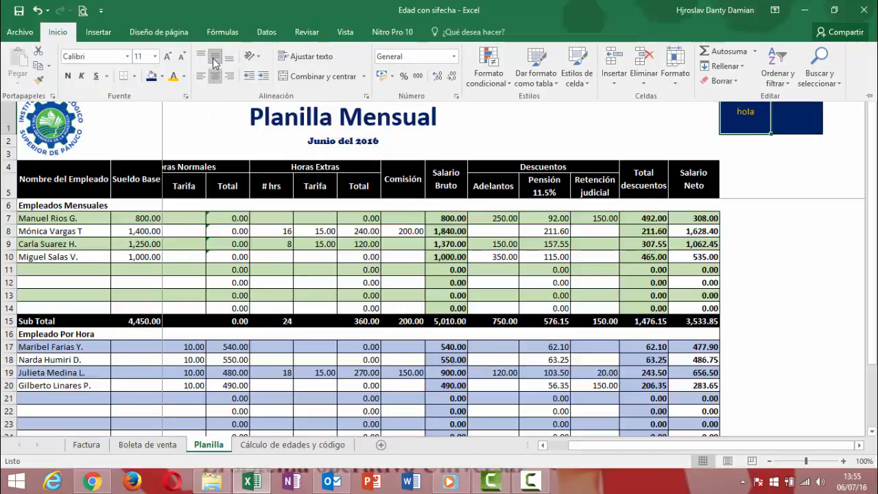
pyautogui.click(766, 174)
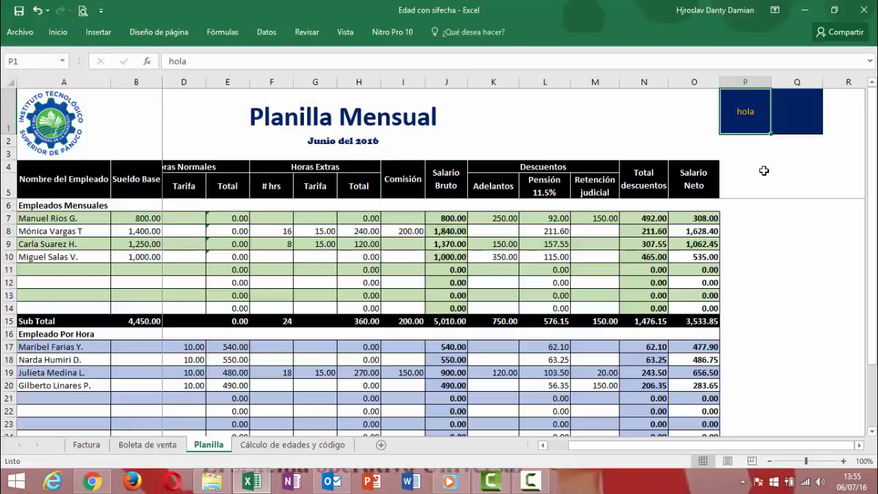
# - Merge and centre cells P1:Q1
pyautogui.moveTo(790, 103); pyautogui.dragTo(753, 105)
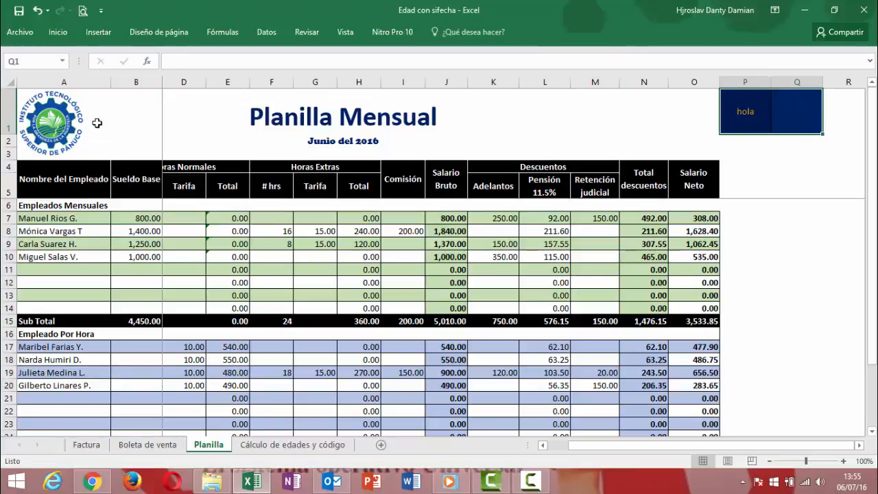
pyautogui.click(58, 32)
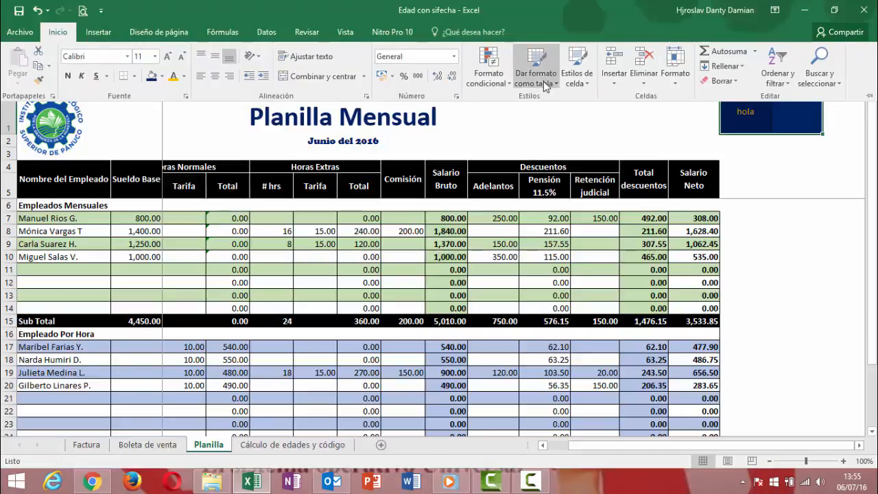
pyautogui.click(285, 75)
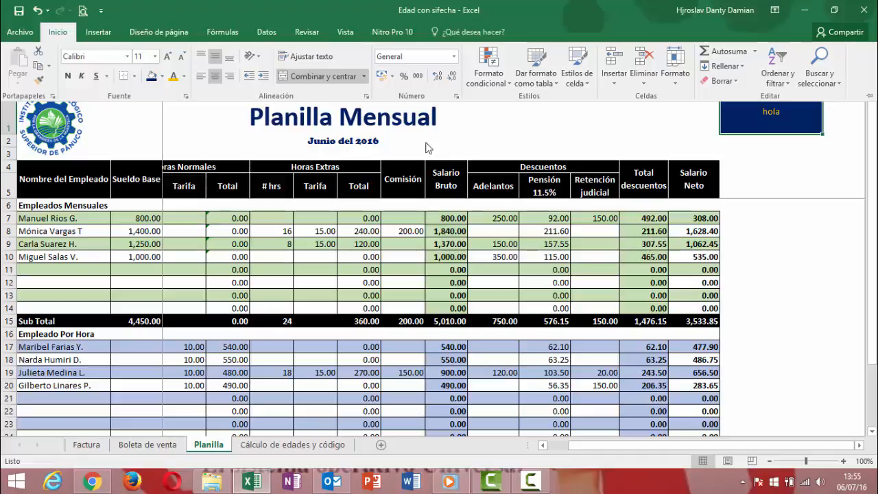
# - Enlarge the "hola" text in the merged cell to size 48 and reduce it to size 26
pyautogui.click(169, 55)
pyautogui.click(170, 55)
pyautogui.click(170, 56)
pyautogui.click(169, 56)
pyautogui.click(170, 55)
pyautogui.click(170, 55)
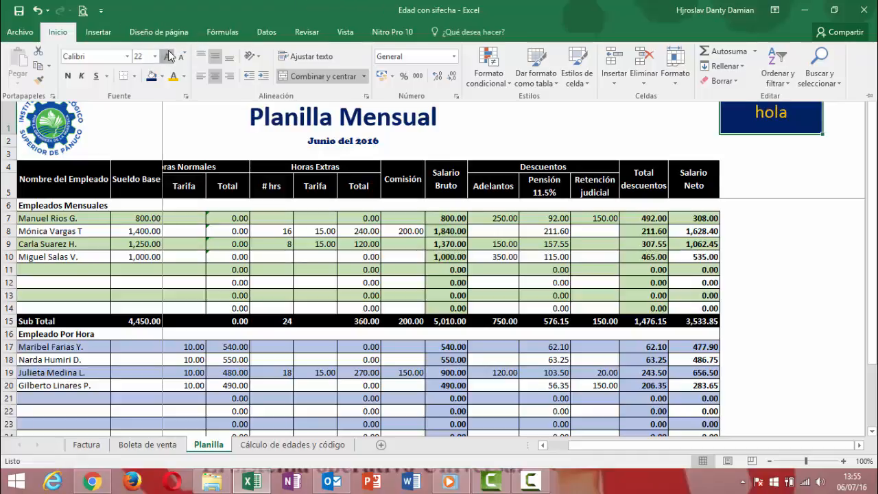
pyautogui.click(170, 56)
pyautogui.click(169, 55)
pyautogui.click(170, 55)
pyautogui.click(170, 56)
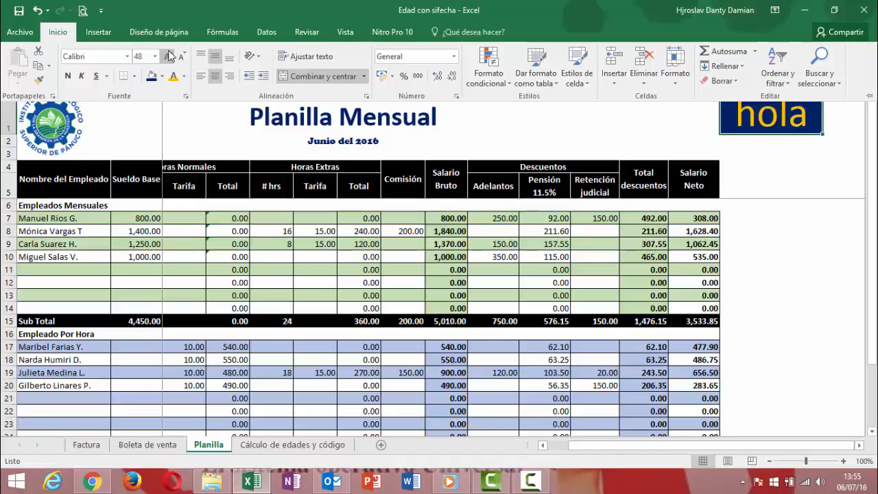
pyautogui.click(182, 58)
pyautogui.click(182, 57)
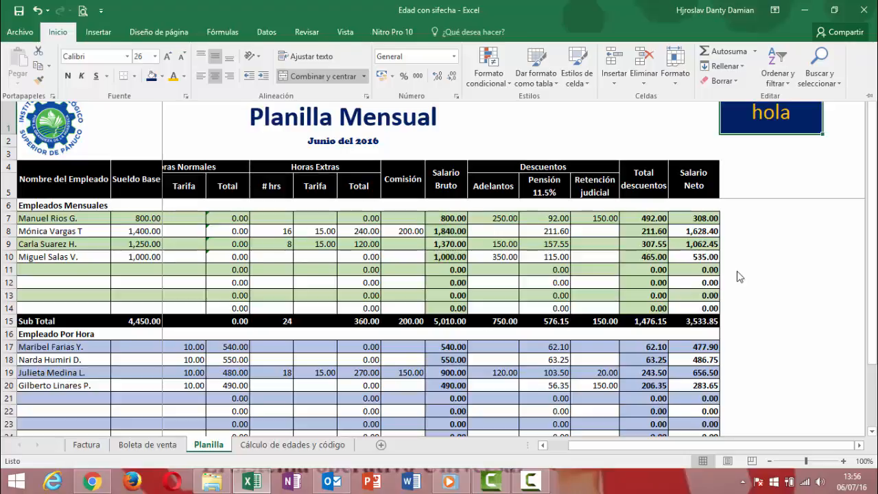
# - Unmerge cells P1:Q1 and select P1 and Q1 individually to check that they are separate cells
pyautogui.click(764, 118)
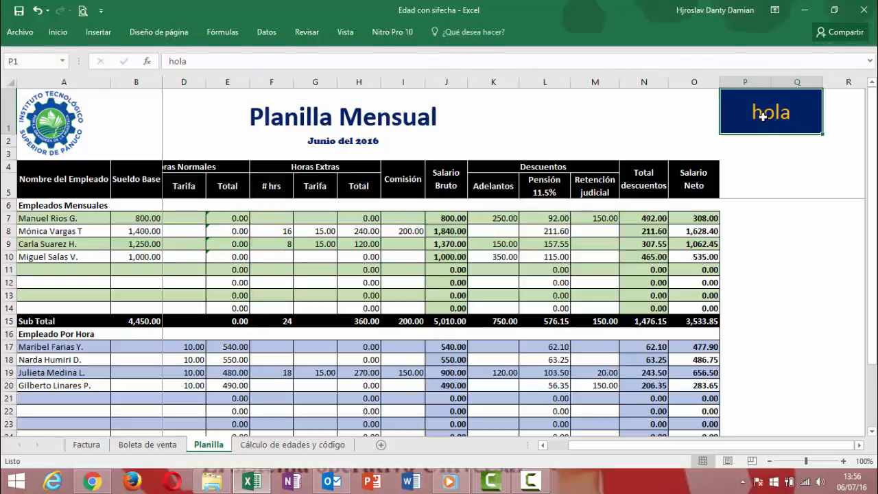
pyautogui.click(58, 32)
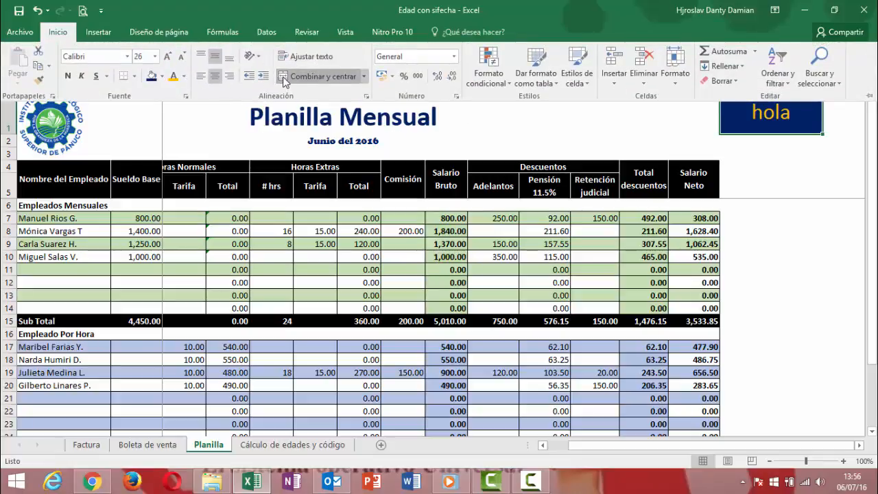
pyautogui.click(284, 77)
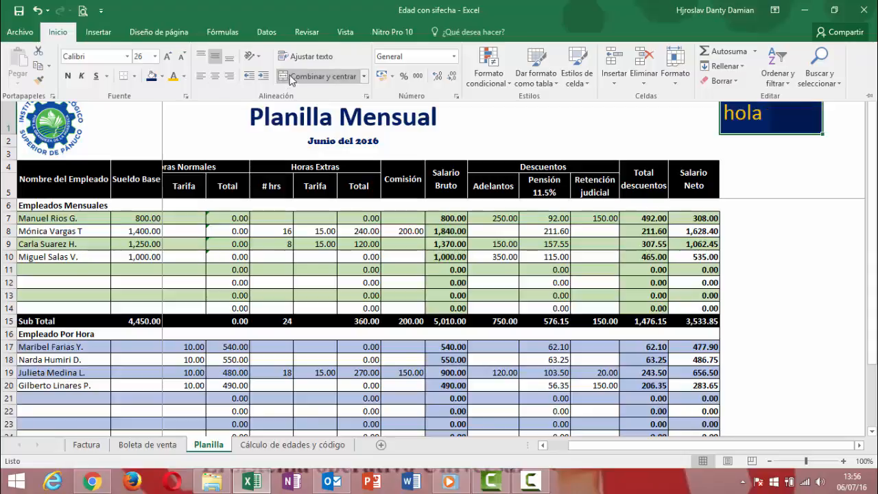
pyautogui.click(791, 107)
pyautogui.click(785, 108)
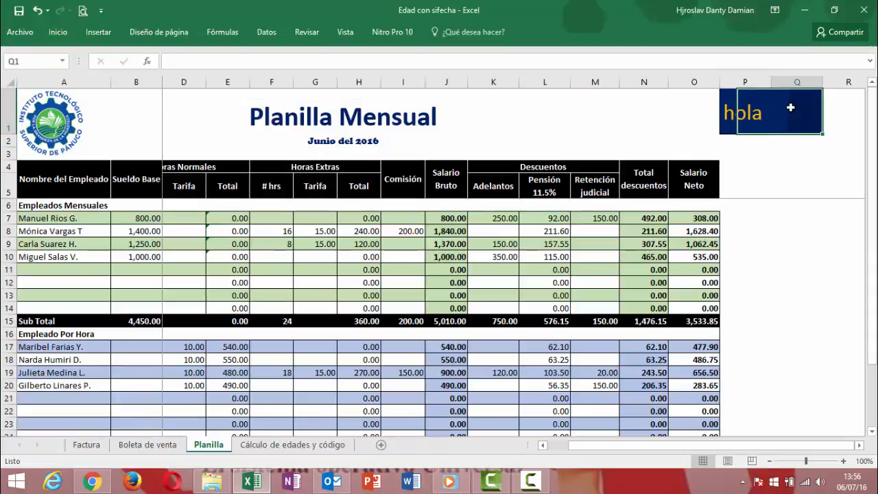
pyautogui.click(754, 103)
pyautogui.click(784, 103)
pyautogui.click(741, 99)
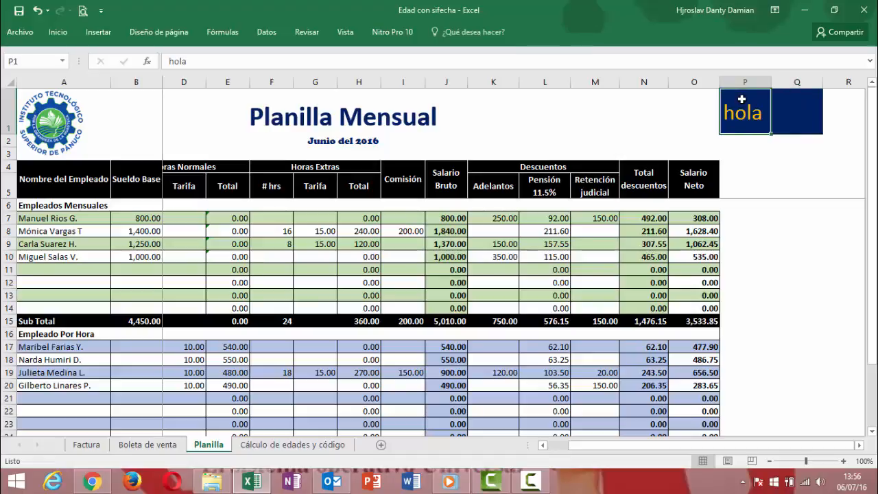
pyautogui.click(794, 121)
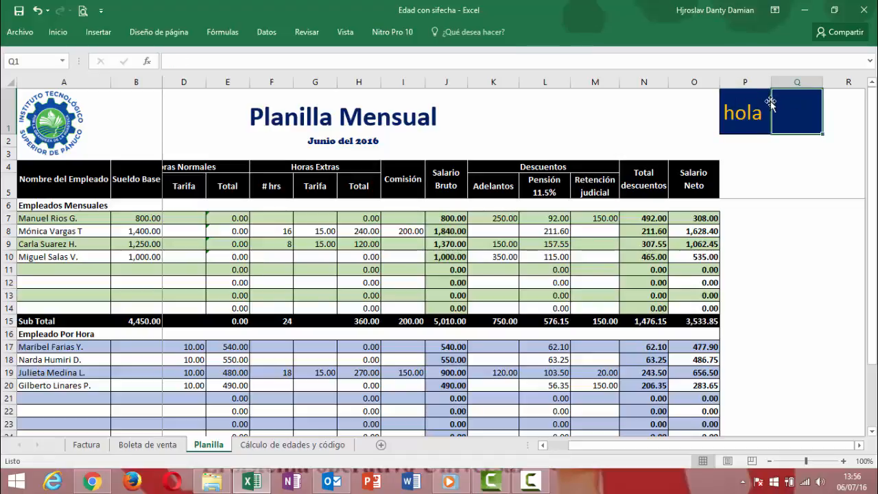
# - Add a white inside vertical border and white downward diagonal borders to cells P1:Q1 with the cell format settings
pyautogui.moveTo(758, 104); pyautogui.dragTo(786, 105)
pyautogui.rightClick(786, 105)
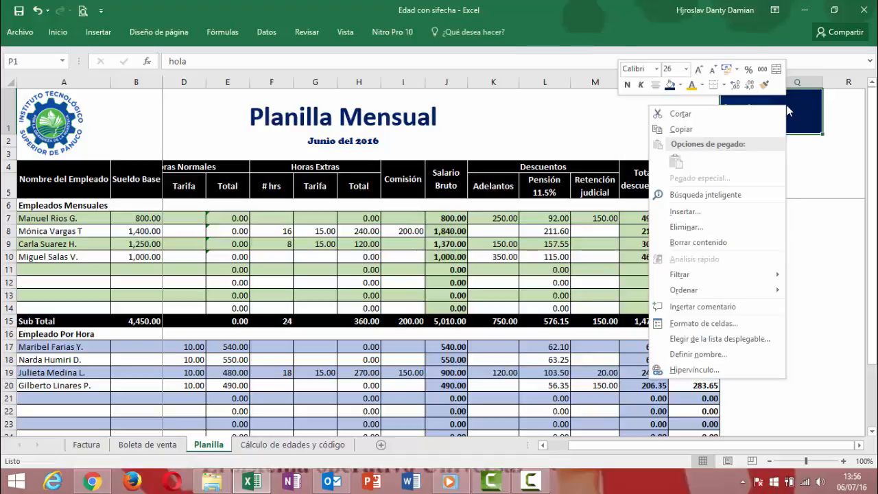
pyautogui.click(709, 328)
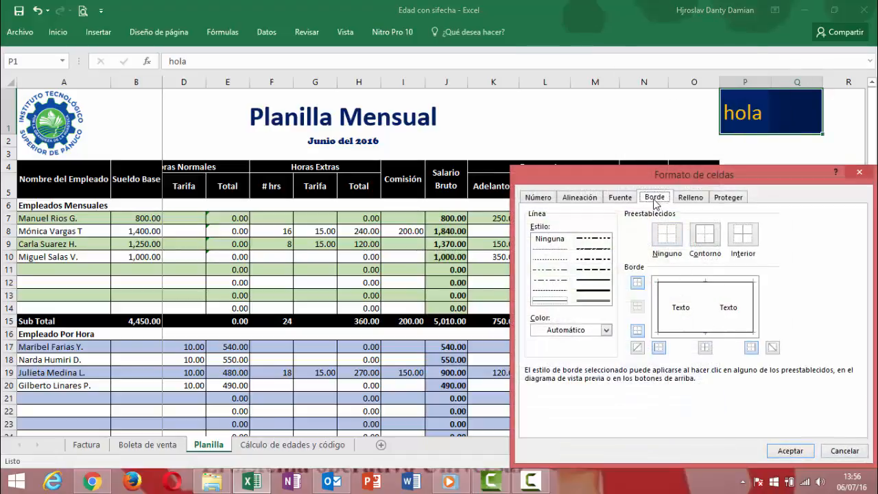
pyautogui.click(607, 331)
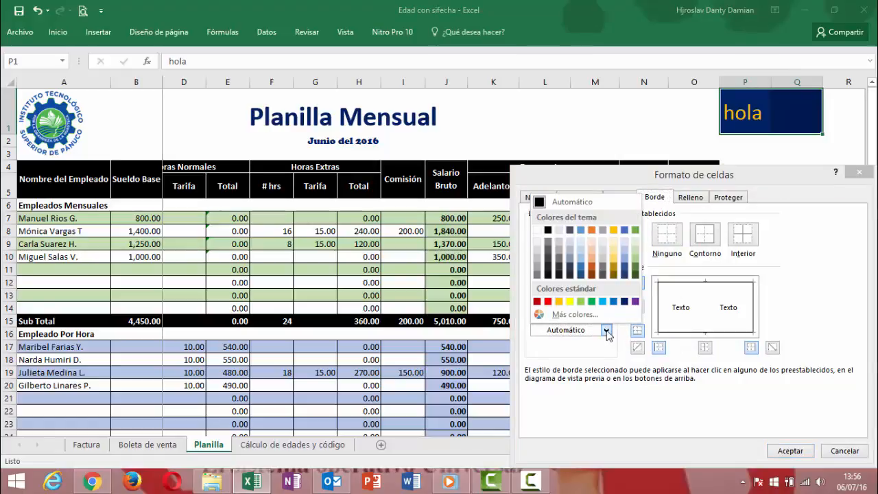
pyautogui.click(536, 230)
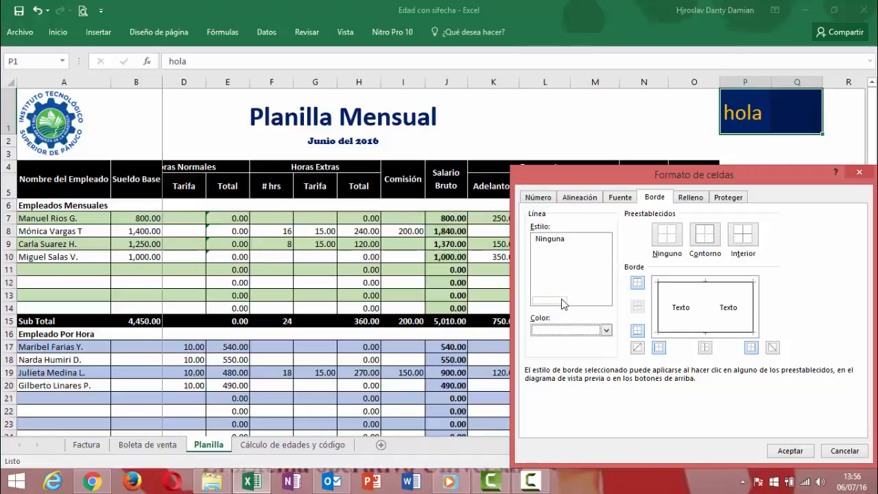
pyautogui.click(555, 250)
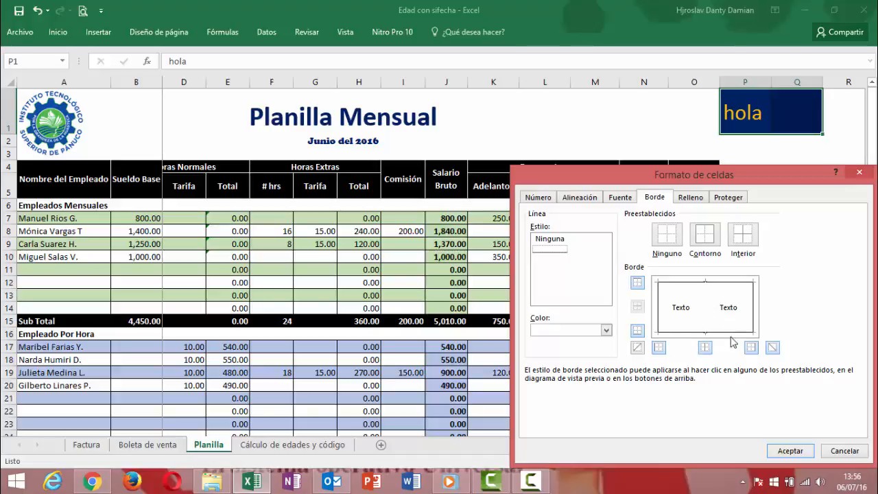
pyautogui.click(804, 453)
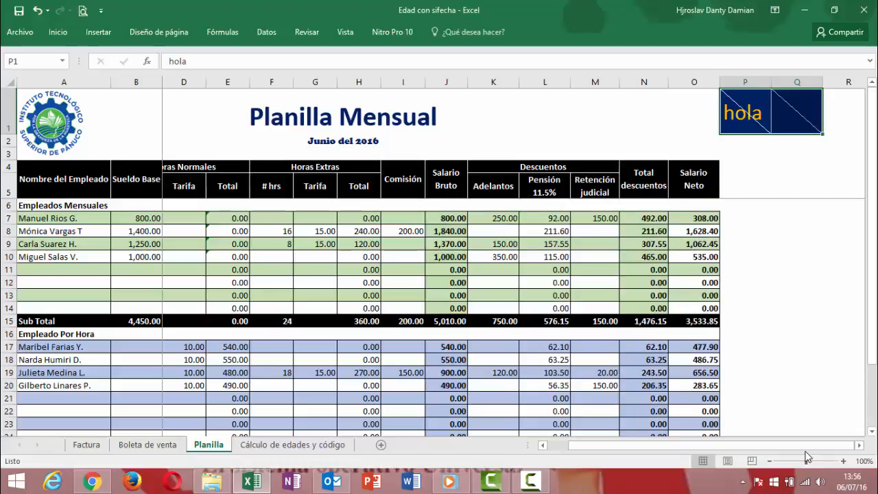
# - Remove the diagonal borders from cells P1:Q1 with the cell format settings and deselect the cells
pyautogui.rightClick(763, 114)
pyautogui.click(663, 335)
pyautogui.click(636, 296)
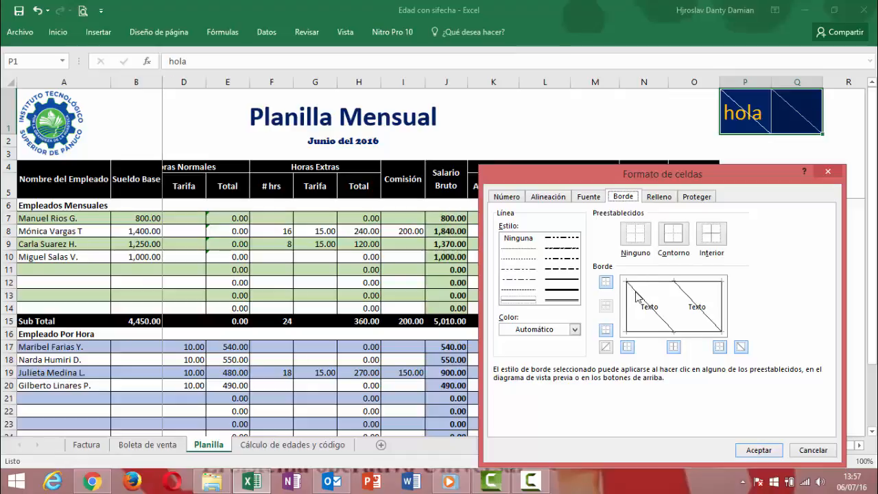
pyautogui.click(636, 297)
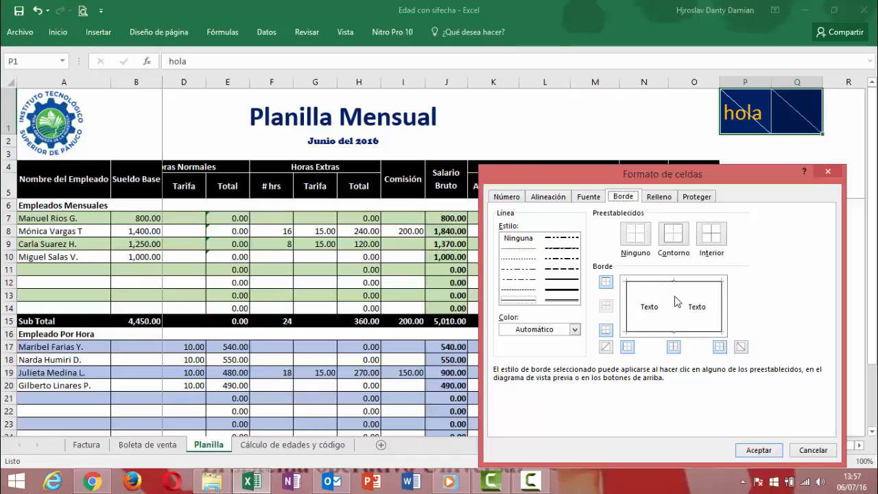
pyautogui.click(760, 450)
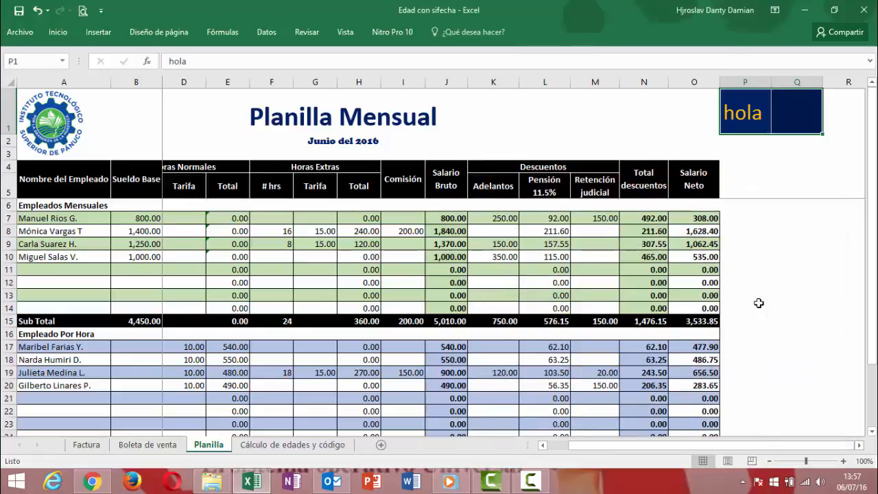
pyautogui.click(758, 282)
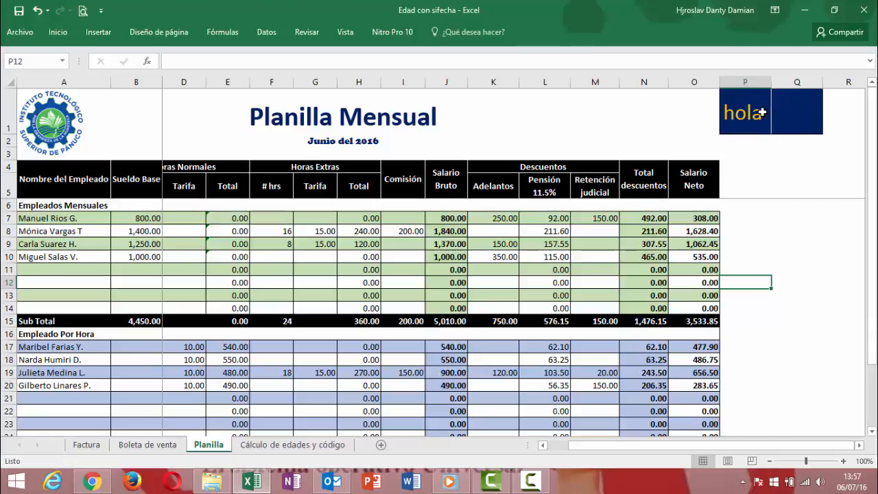
pyautogui.click(789, 176)
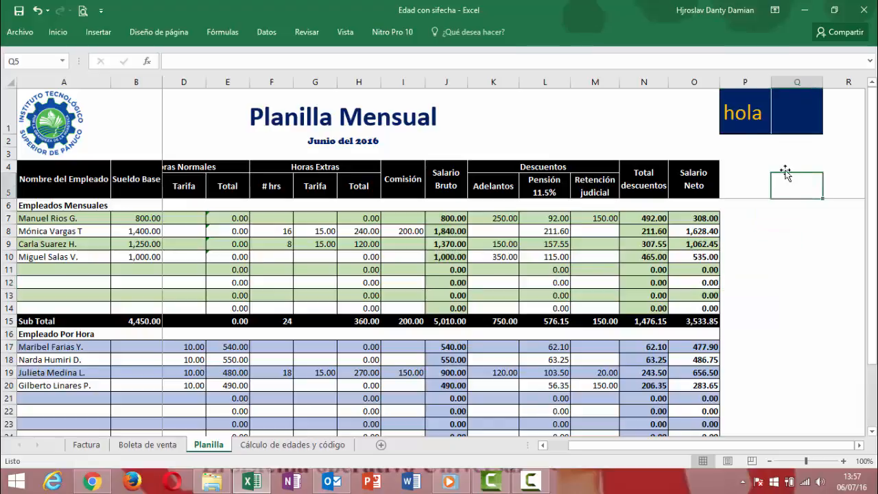